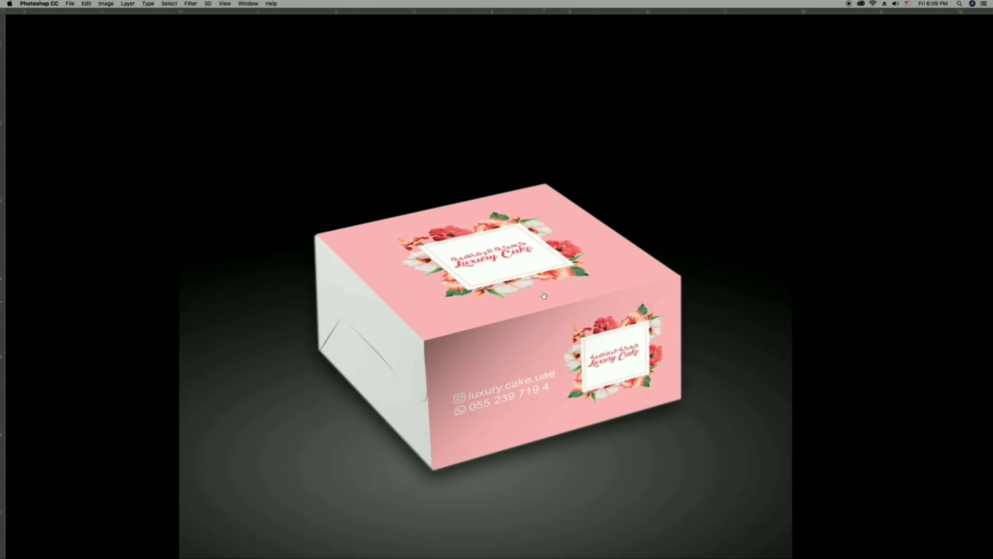
# Examine the finished cake box mockup, including its lid, front face and overall presentation.
pyautogui.moveTo(513, 297); pyautogui.dragTo(479, 311)
pyautogui.moveTo(606, 359); pyautogui.dragTo(552, 342)
pyautogui.moveTo(471, 321); pyautogui.dragTo(511, 317)
pyautogui.moveTo(375, 303); pyautogui.dragTo(422, 284)
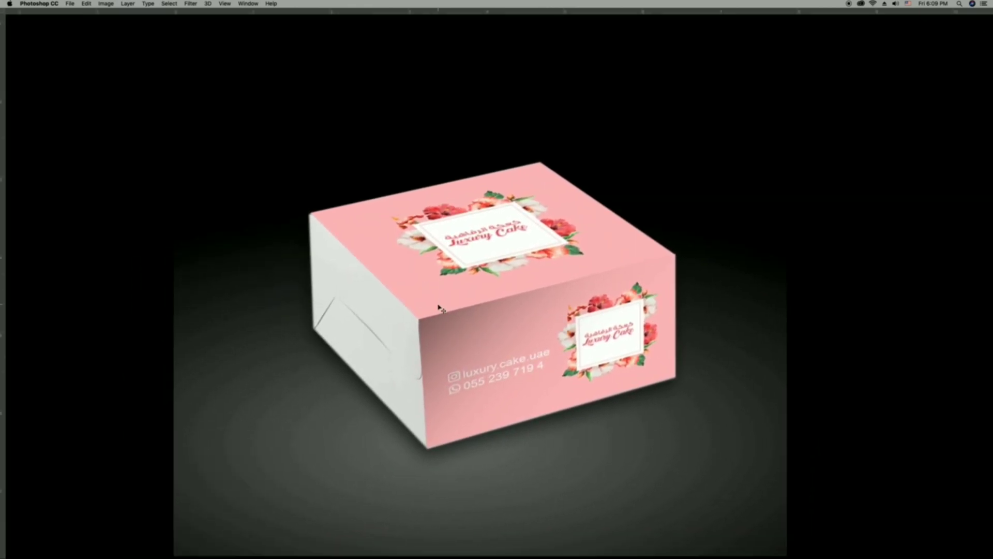
pyautogui.press('super+minus')
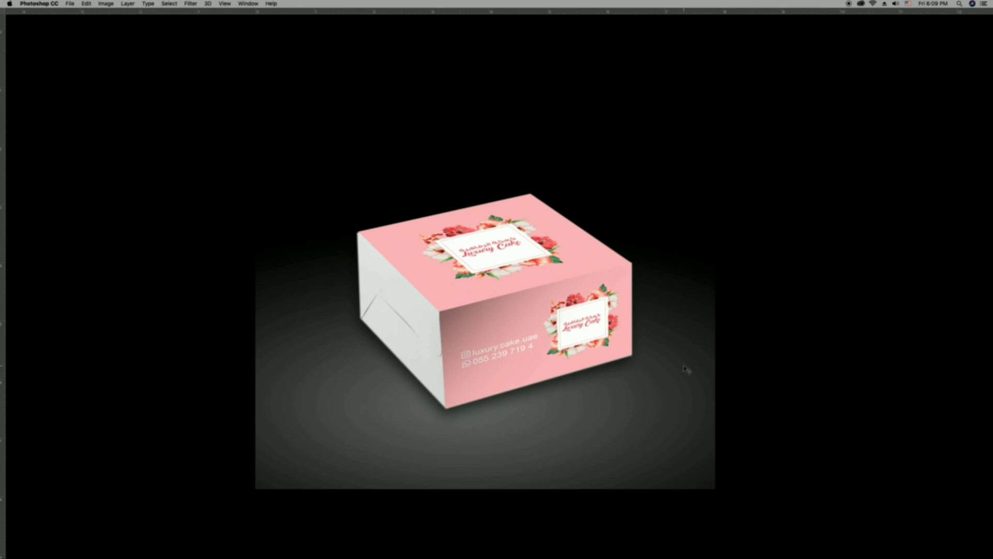
# Switch to Illustrator and examine the panels and flaps of the cake box die-cut layout.
pyautogui.press('super')
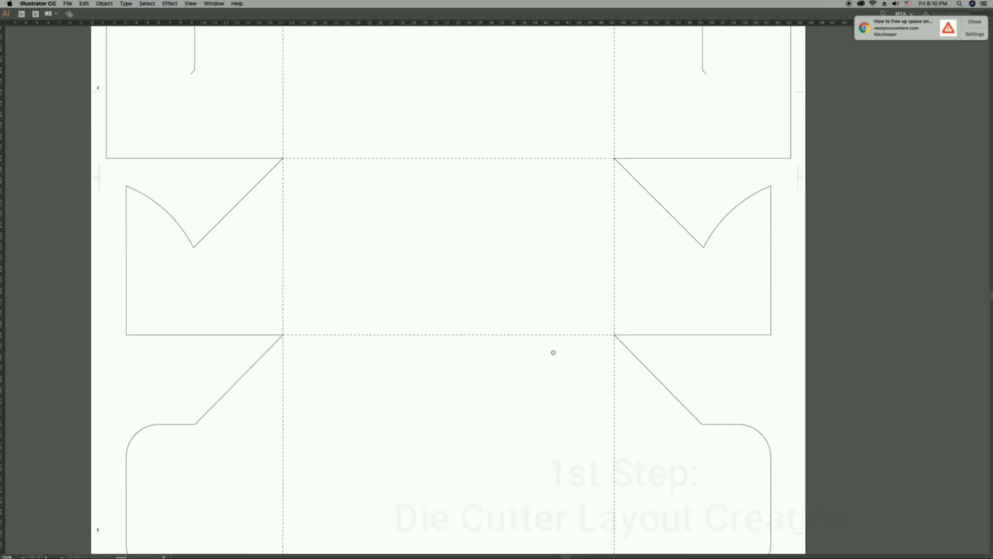
pyautogui.moveTo(563, 383); pyautogui.dragTo(553, 276)
pyautogui.scroll(3, 553, 275)
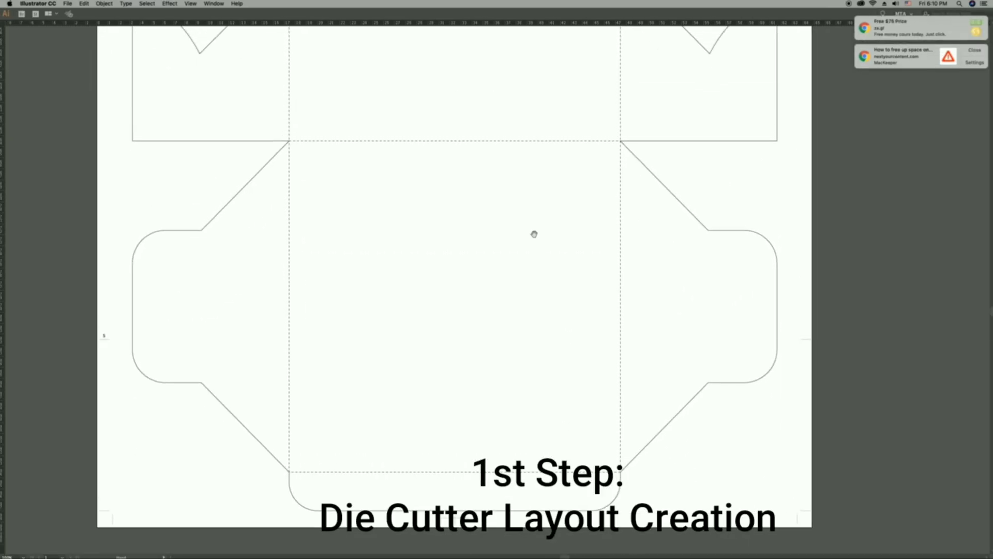
pyautogui.press('super+0')
pyautogui.moveTo(546, 241); pyautogui.dragTo(535, 239)
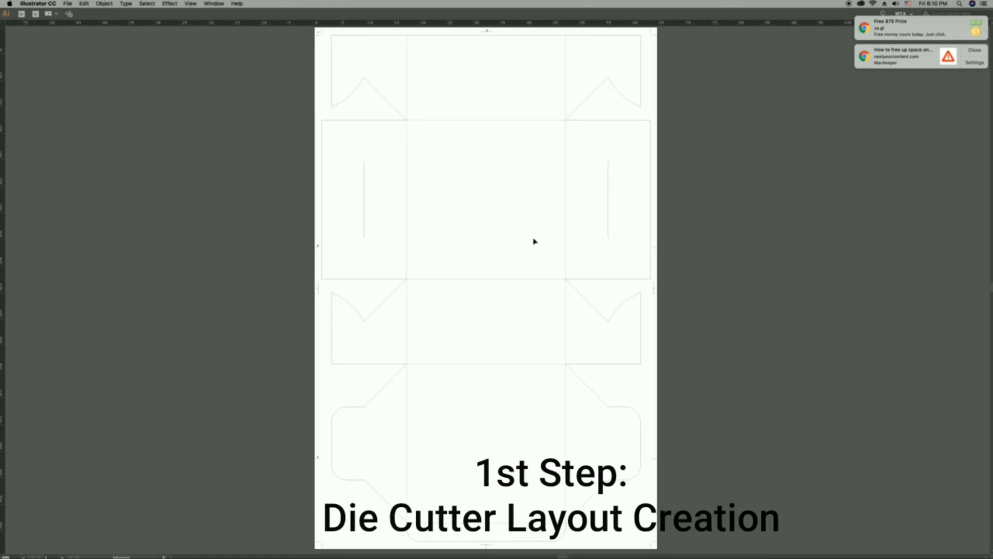
pyautogui.press('m')
pyautogui.moveTo(406, 36); pyautogui.dragTo(490, 164)
pyautogui.press('super+shift+a')
# Create a layer named Design beneath the die-cut layer and lock the die-cut layer.
pyautogui.press('Tab')
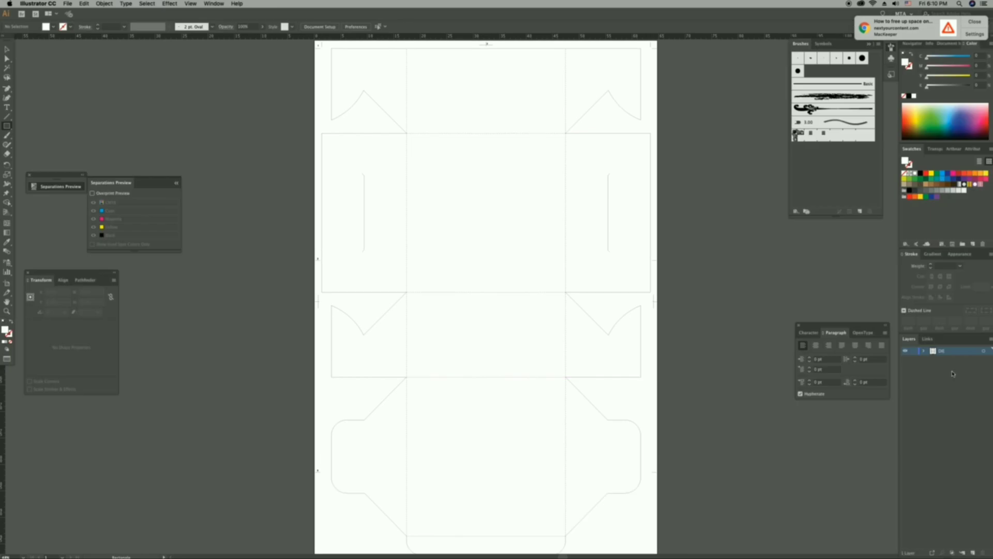
pyautogui.click(973, 552)
pyautogui.moveTo(954, 354); pyautogui.dragTo(952, 362)
pyautogui.doubleClick(947, 359)
pyautogui.write('Design')
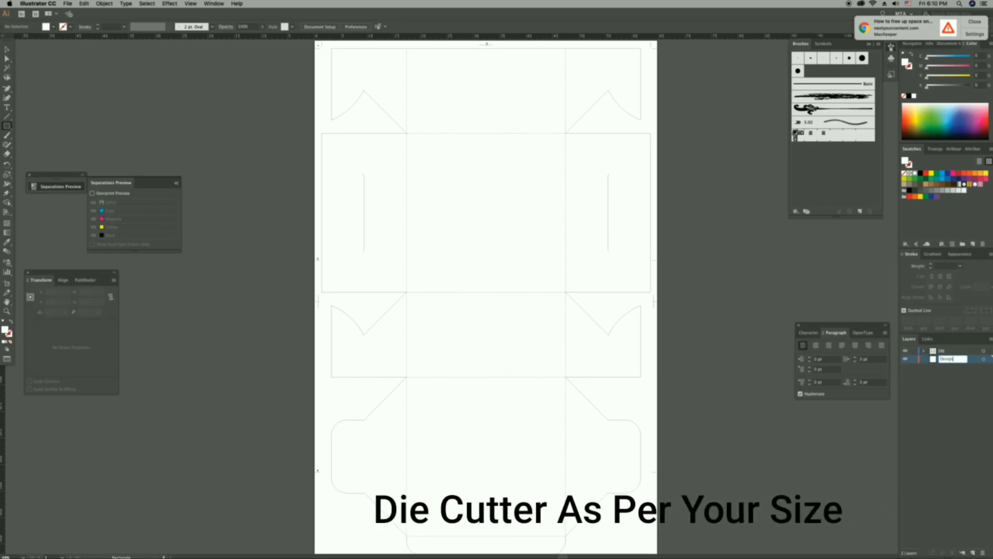
pyautogui.press('Return')
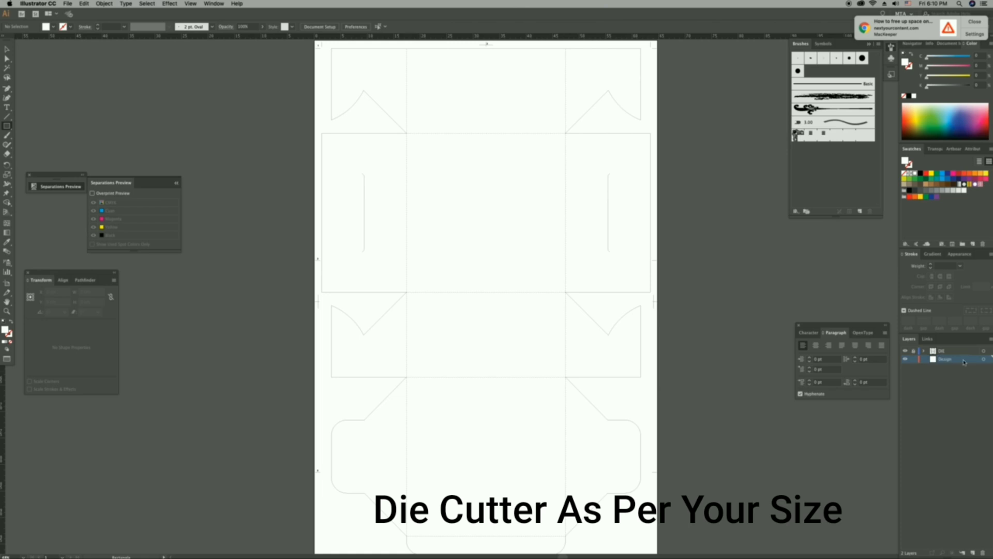
# Draw a rectangle about 9.3 × 8.7 cm in the upper square panel and fill it with magenta 40 and yellow 25.
pyautogui.press('Tab')
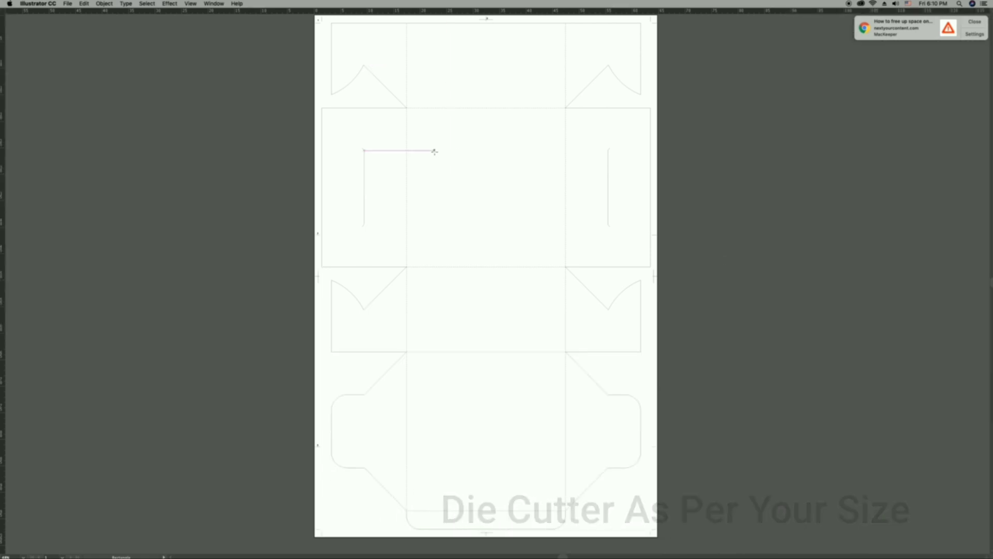
pyautogui.moveTo(435, 151); pyautogui.dragTo(484, 197)
pyautogui.press('Tab')
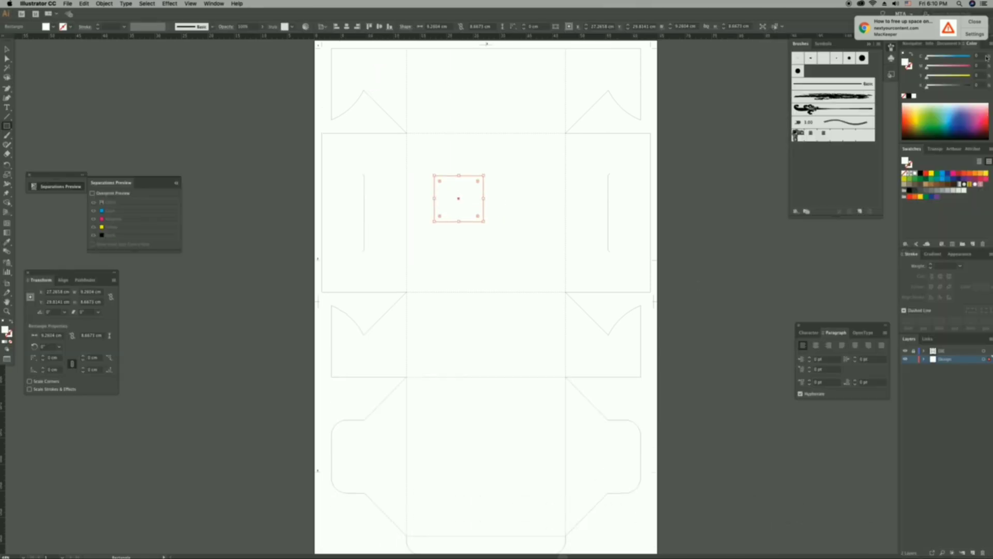
pyautogui.click(982, 22)
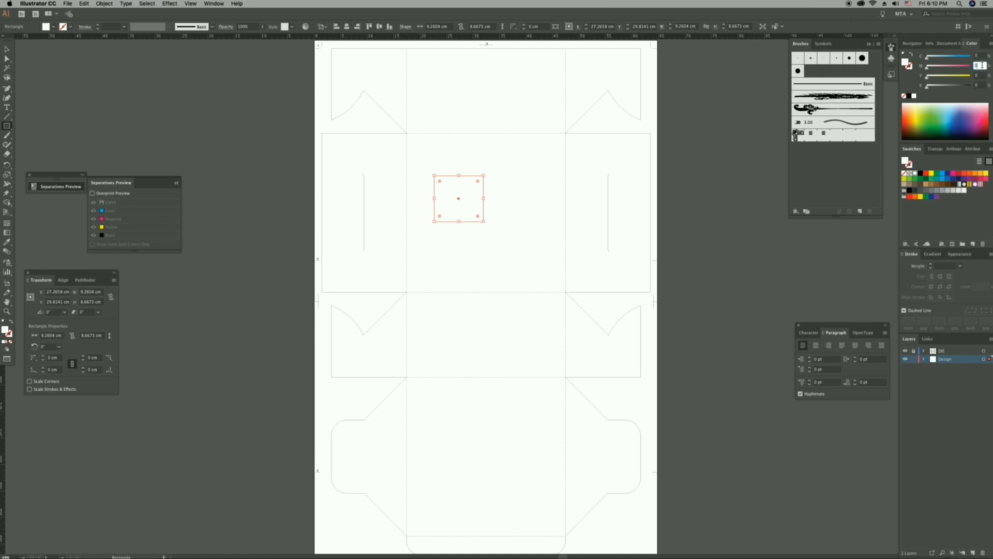
pyautogui.write('40')
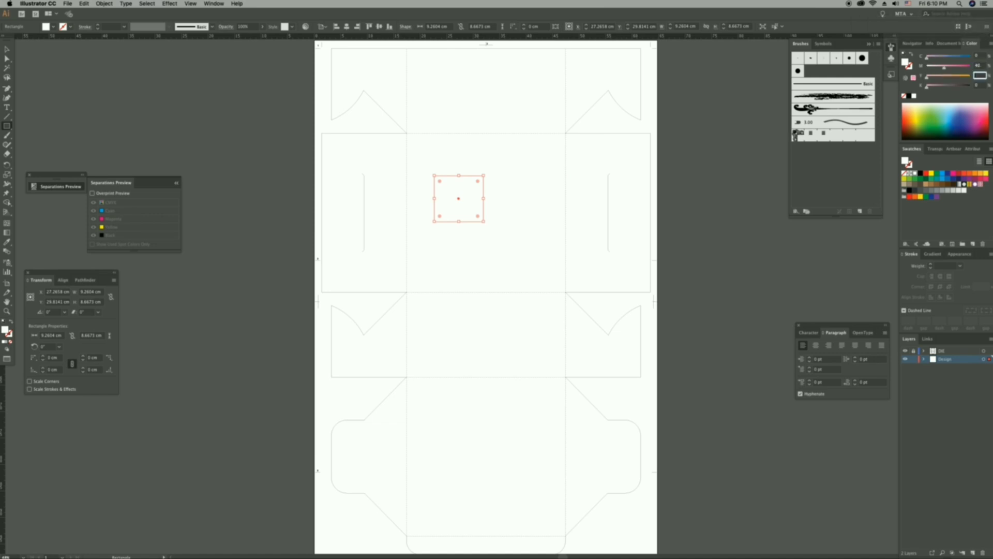
pyautogui.press('Tab')
pyautogui.write('25')
pyautogui.press('Tab')
pyautogui.press('Return')
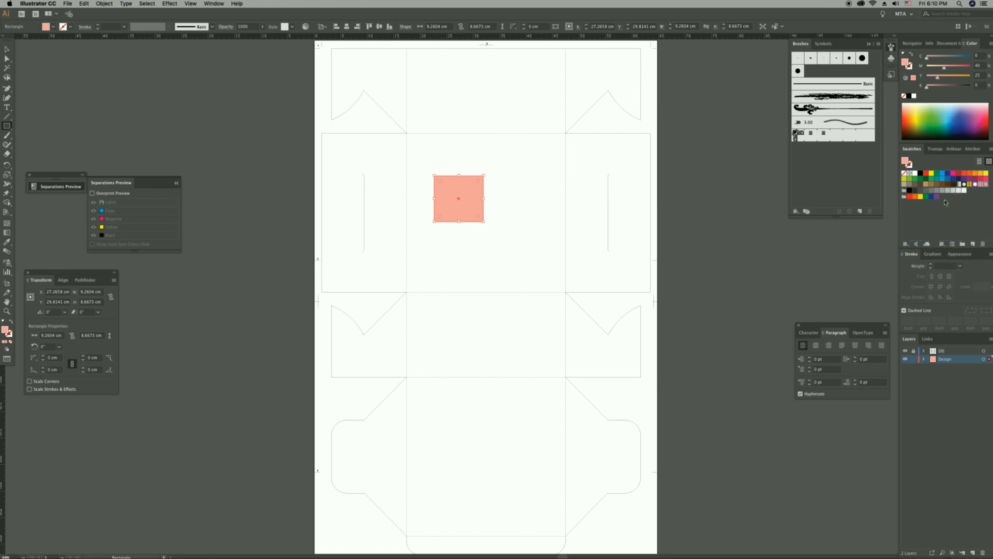
# Cover the central column of panels from the top flap to the lowest square panel with a rectangle about 30 × 92 cm.
pyautogui.press('v')
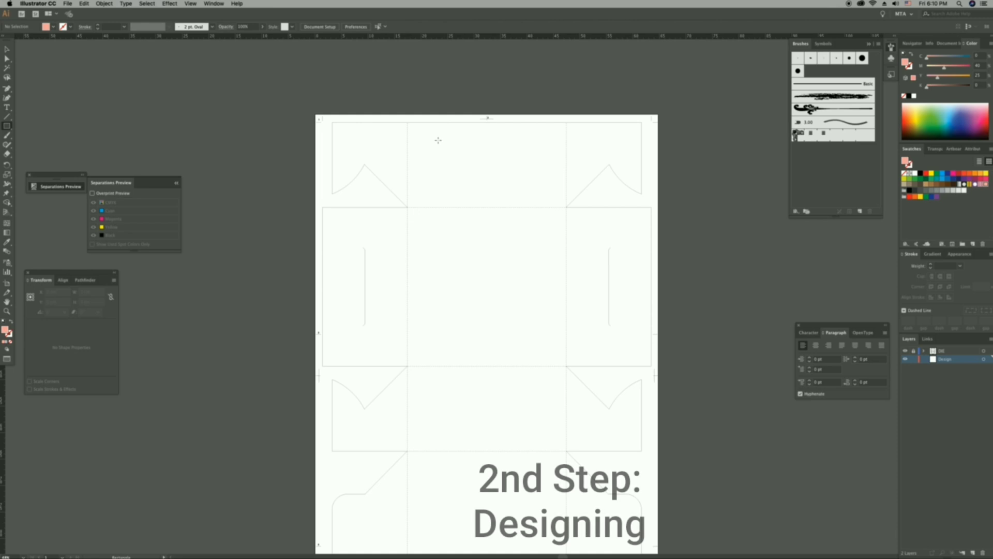
pyautogui.moveTo(409, 124); pyautogui.dragTo(567, 365)
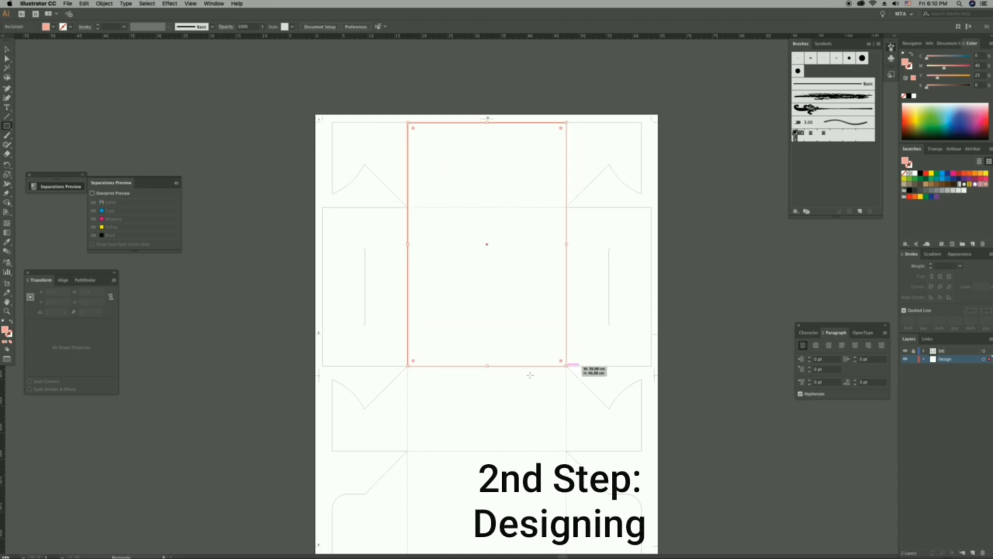
pyautogui.press('v')
pyautogui.scroll(-5, 530, 375)
pyautogui.moveTo(490, 166); pyautogui.dragTo(491, 408)
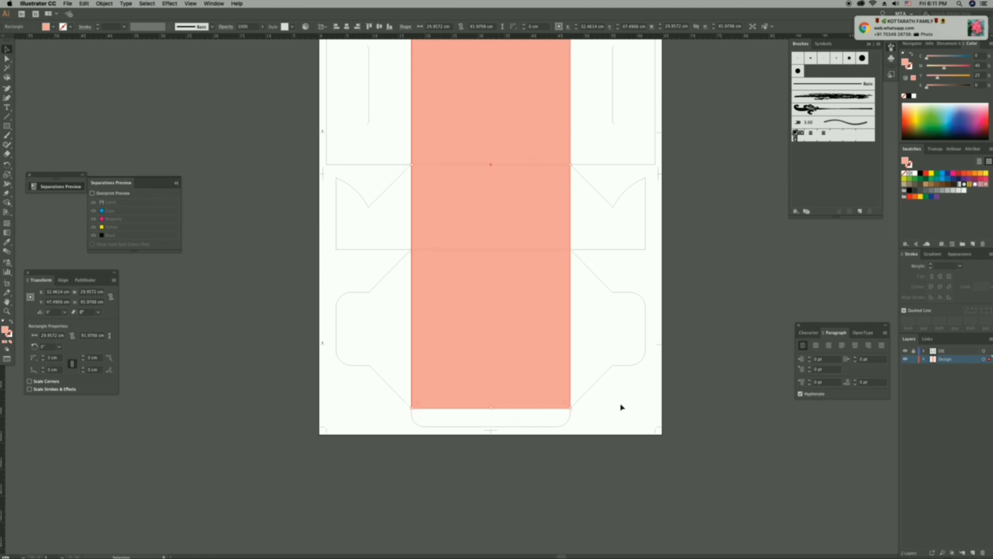
pyautogui.click(716, 331)
pyautogui.keyDown('super'); pyautogui.click(503, 316); pyautogui.keyUp('super')
pyautogui.keyDown('super'); pyautogui.click(493, 267); pyautogui.keyUp('super')
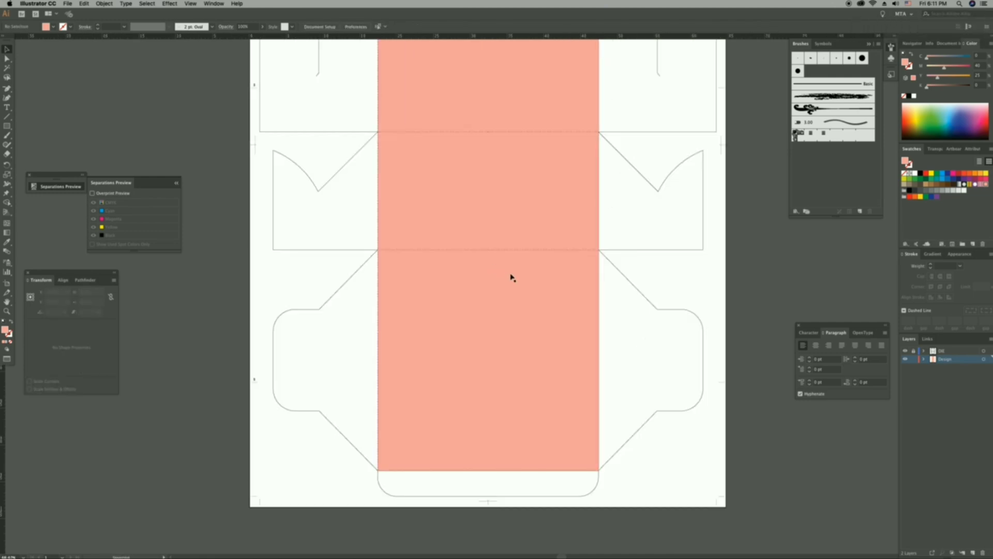
# Open Flower.ai from the Cake Box Tutorial folder, copy its flower artwork and close that document.
pyautogui.hscroll(3, 569, 331)
pyautogui.press('Tab')
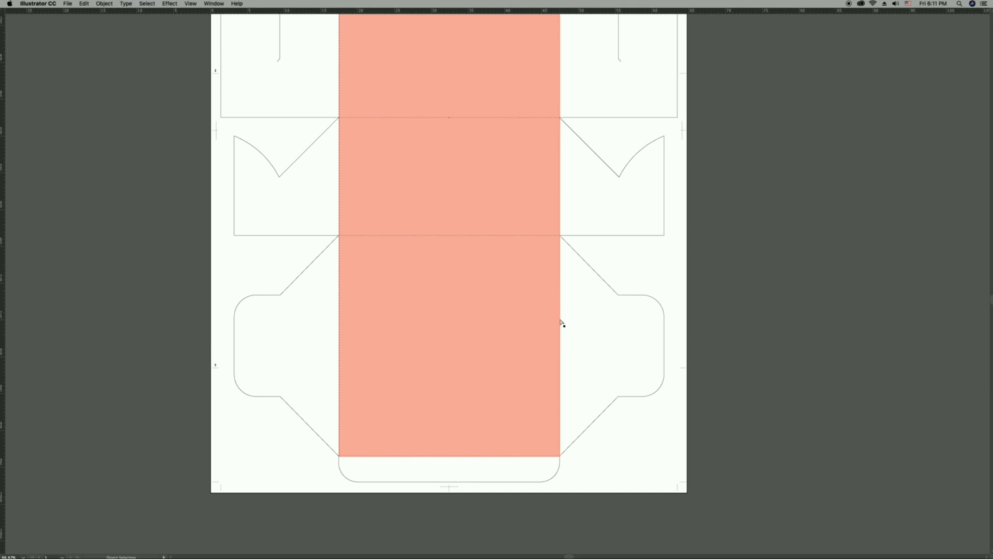
pyautogui.press('super+o')
pyautogui.click(385, 205)
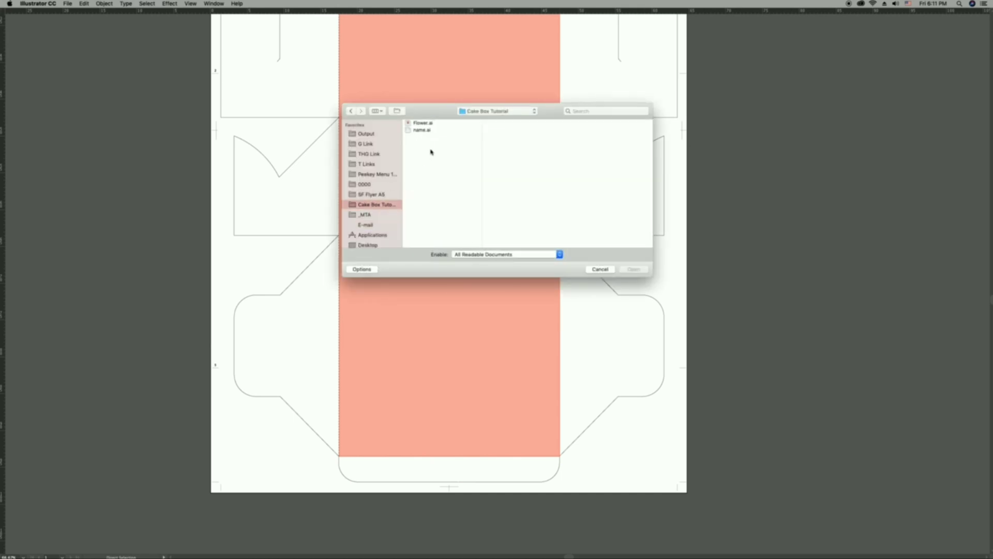
pyautogui.click(422, 125)
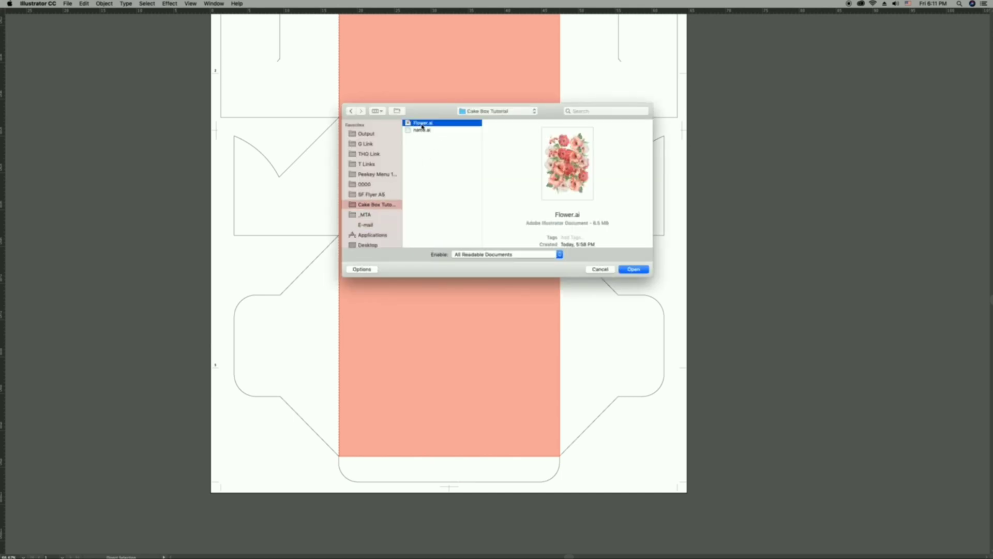
pyautogui.click(640, 271)
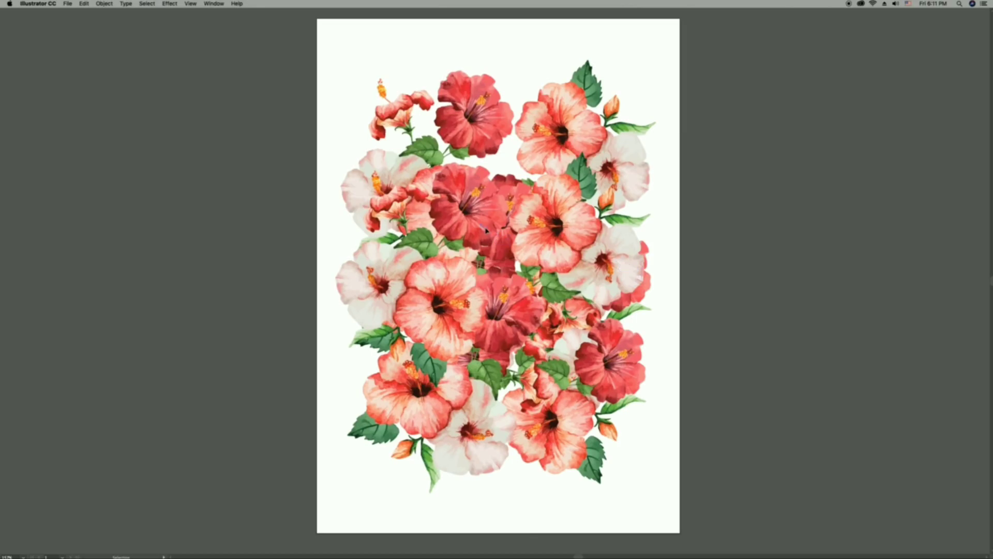
pyautogui.click(485, 230)
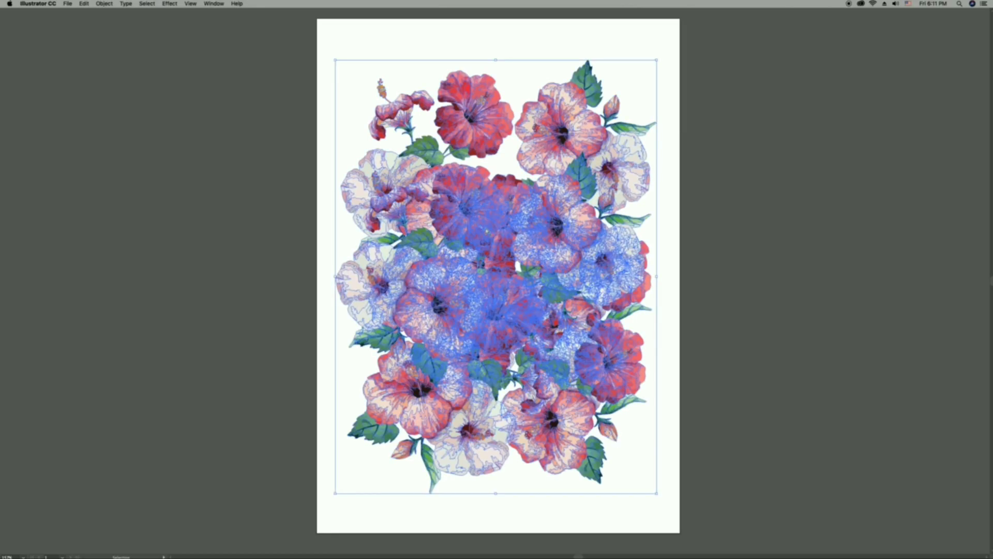
pyautogui.press('super+c')
pyautogui.press('super+w')
# Paste the flower artwork onto the lowest square panel, show the guides and align the flowers with the vertical guide.
pyautogui.press('a')
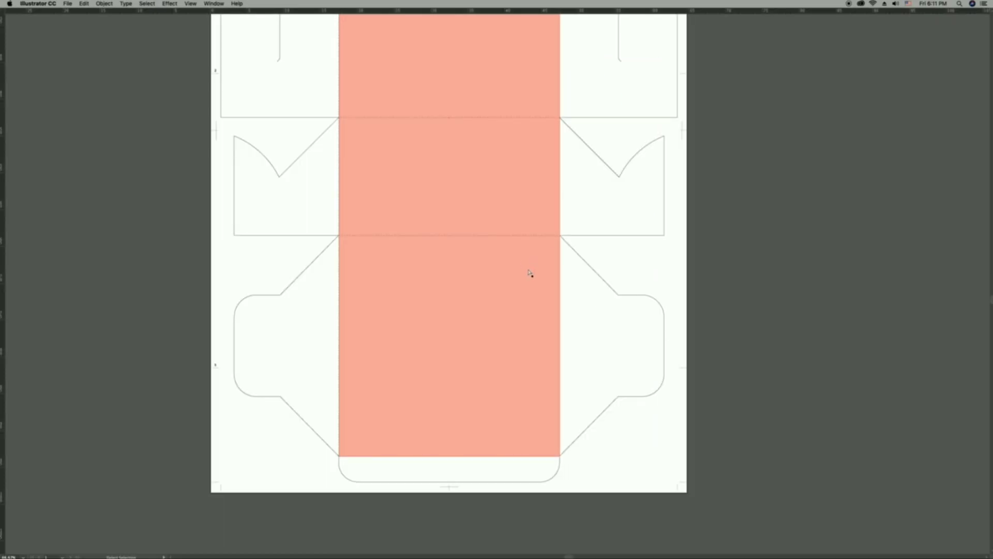
pyautogui.press('super+v')
pyautogui.moveTo(514, 282); pyautogui.dragTo(457, 356)
pyautogui.click(714, 390)
pyautogui.press('super+semicolon')
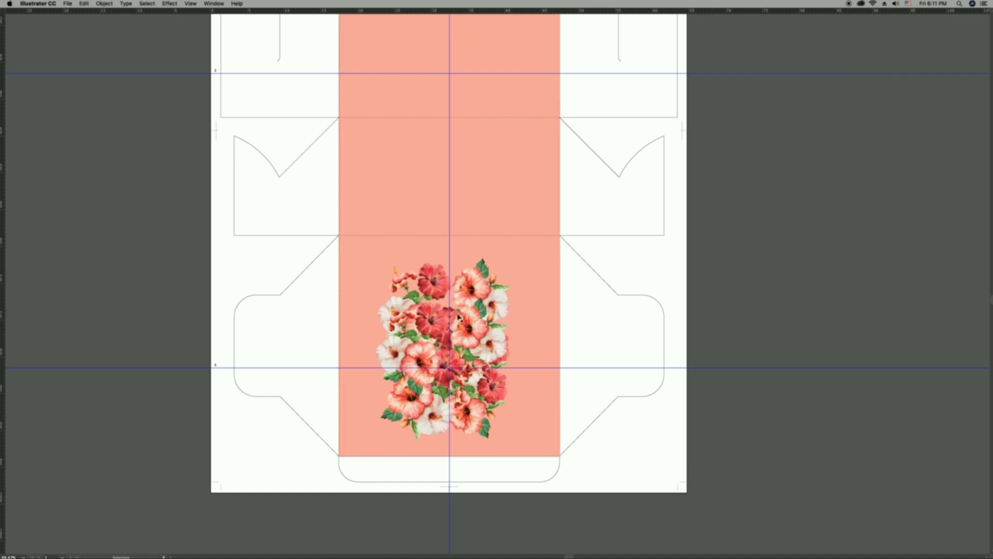
pyautogui.click(501, 337)
pyautogui.moveTo(463, 299)
pyautogui.mouseDown()
pyautogui.moveTo(468, 293)
pyautogui.moveTo(459, 297)
pyautogui.mouseUp()
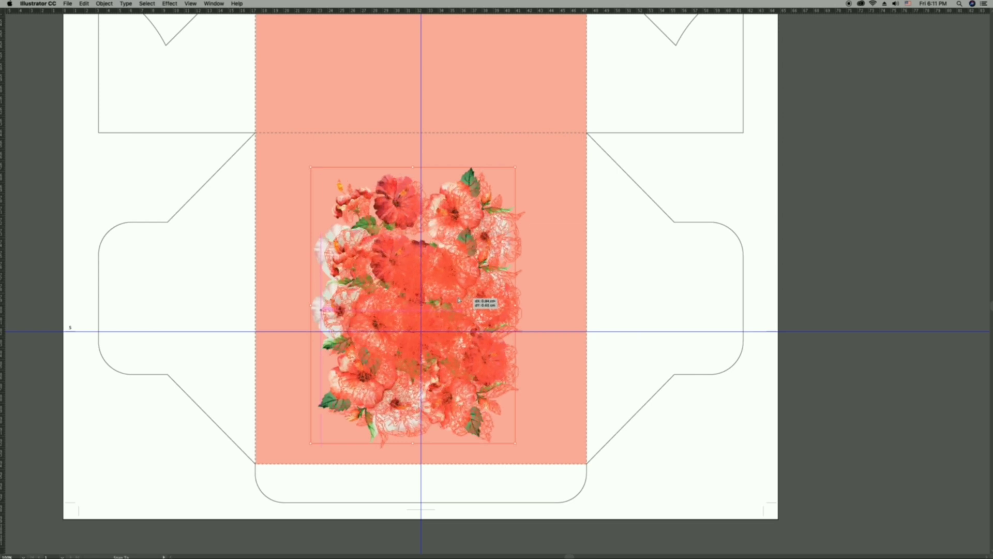
pyautogui.click(687, 296)
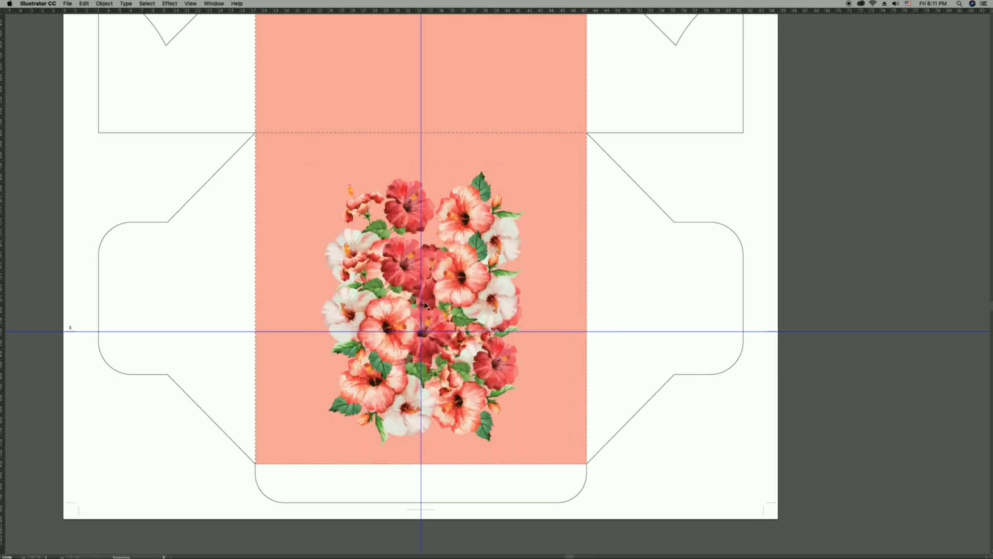
# Draw a rectangle about 30 × 30 cm covering the lowest square panel and fill it with white.
pyautogui.moveTo(408, 301)
pyautogui.mouseDown()
pyautogui.moveTo(535, 387)
pyautogui.moveTo(587, 463)
pyautogui.mouseUp()
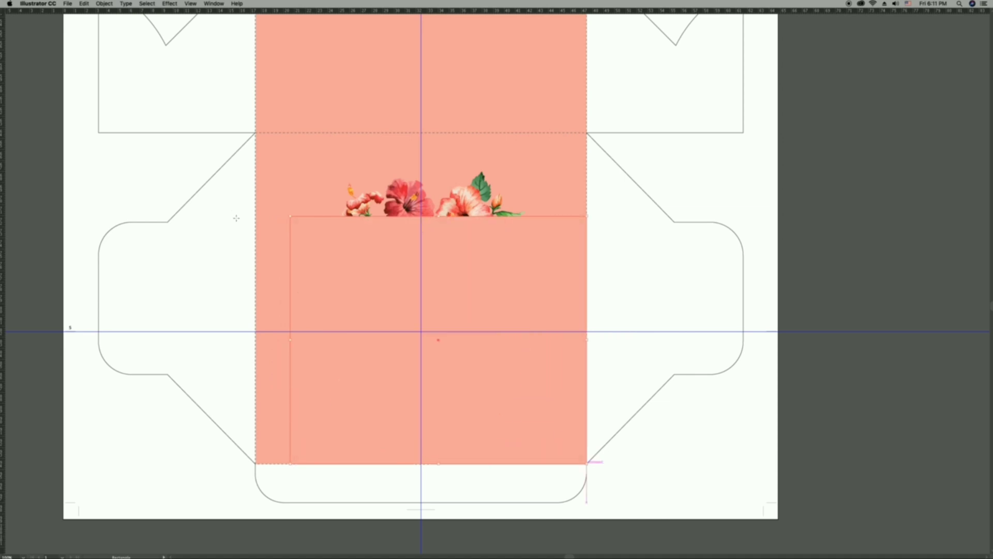
pyautogui.moveTo(290, 216); pyautogui.dragTo(256, 133)
pyautogui.press('Tab')
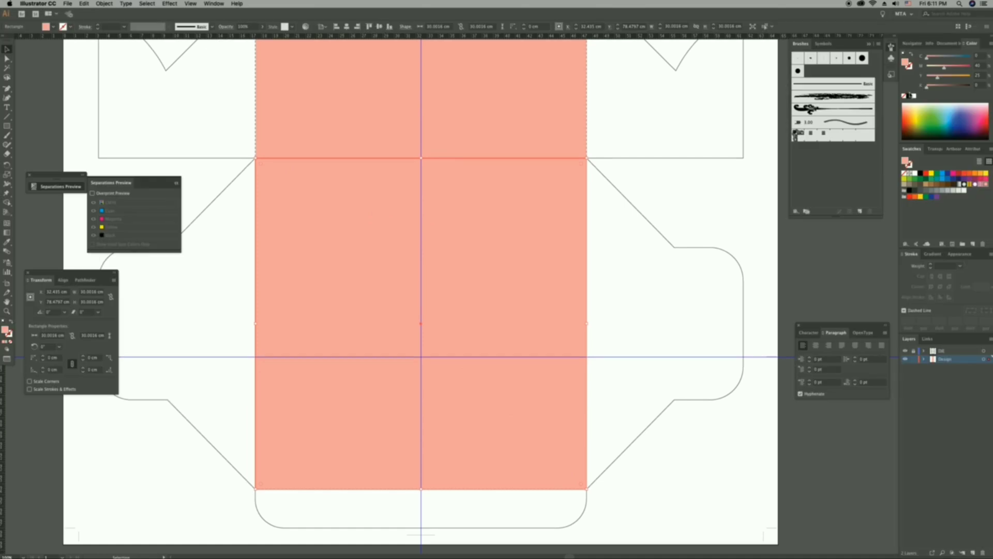
pyautogui.click(914, 97)
pyautogui.press('Tab')
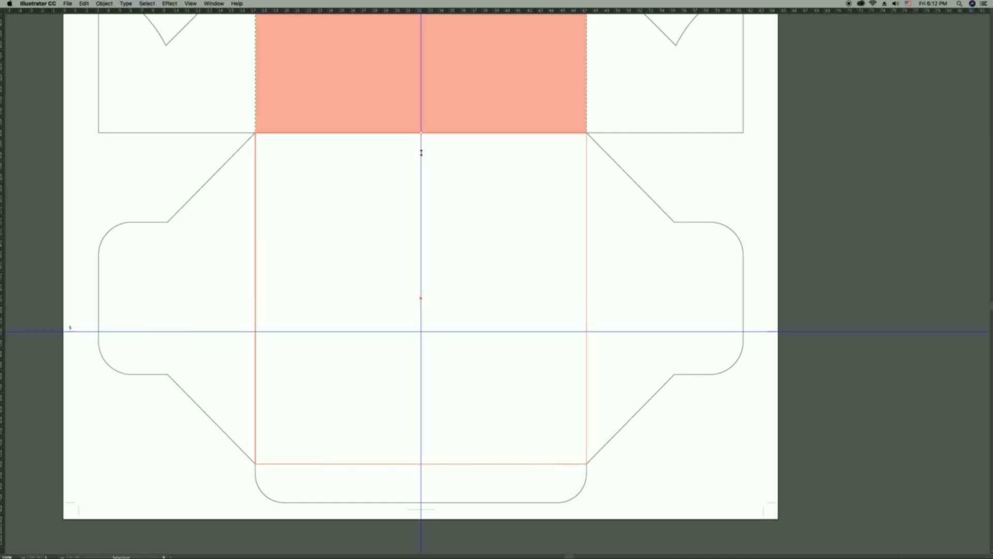
# Reduce the white rectangle's height and width symmetrically and shift it down, leaving flowers exposed above and below it.
pyautogui.moveTo(422, 152); pyautogui.dragTo(423, 207)
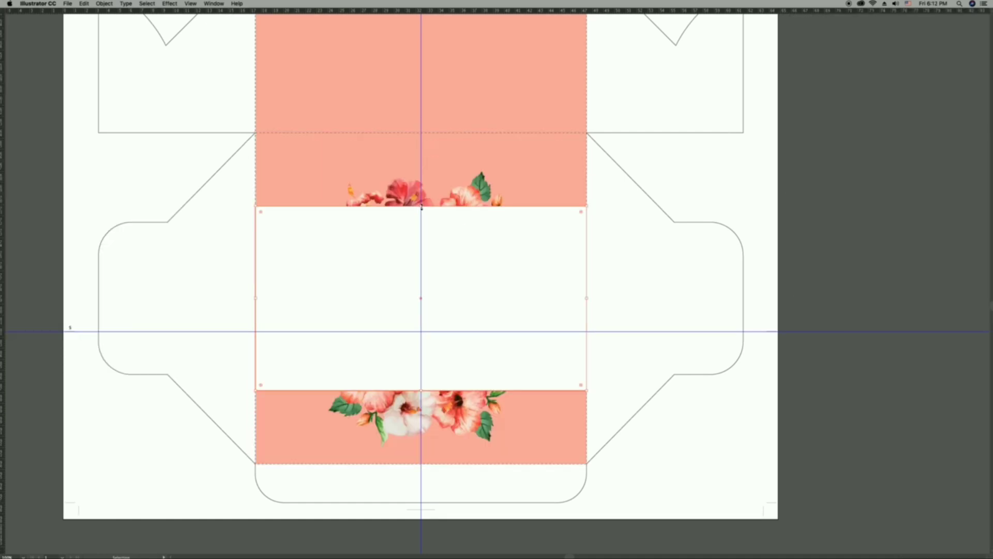
pyautogui.moveTo(476, 351); pyautogui.dragTo(500, 279)
pyautogui.moveTo(588, 325); pyautogui.dragTo(550, 327)
pyautogui.click(658, 312)
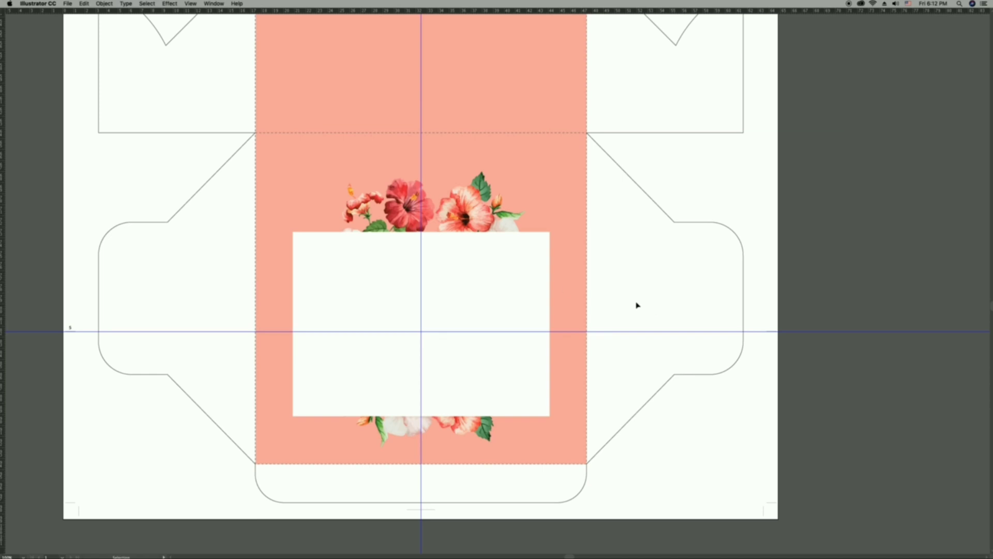
pyautogui.click(467, 291)
pyautogui.click(633, 311)
# Unlock the guides and replace the lower horizontal guide with one through the vertical centre of the lowest square panel.
pyautogui.rightClick(792, 297)
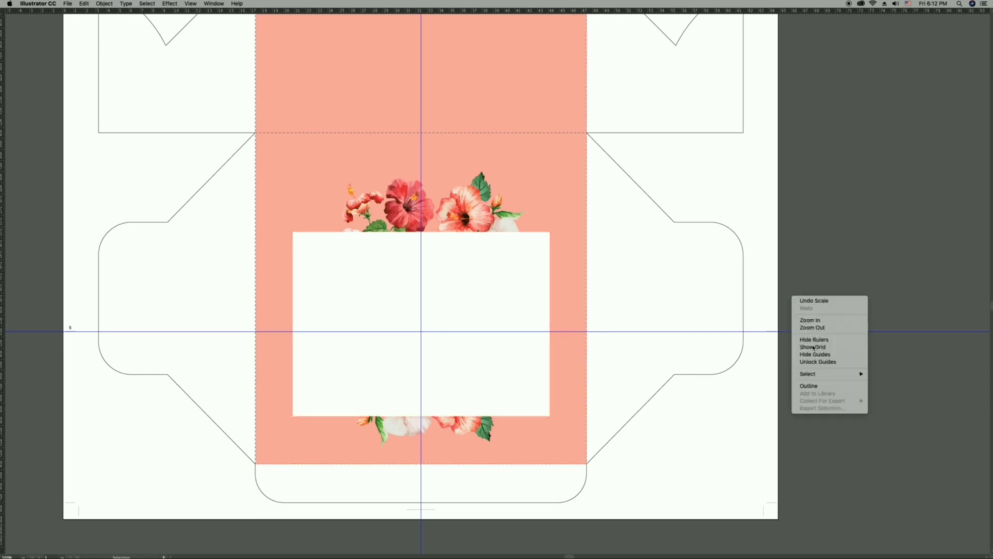
pyautogui.click(808, 362)
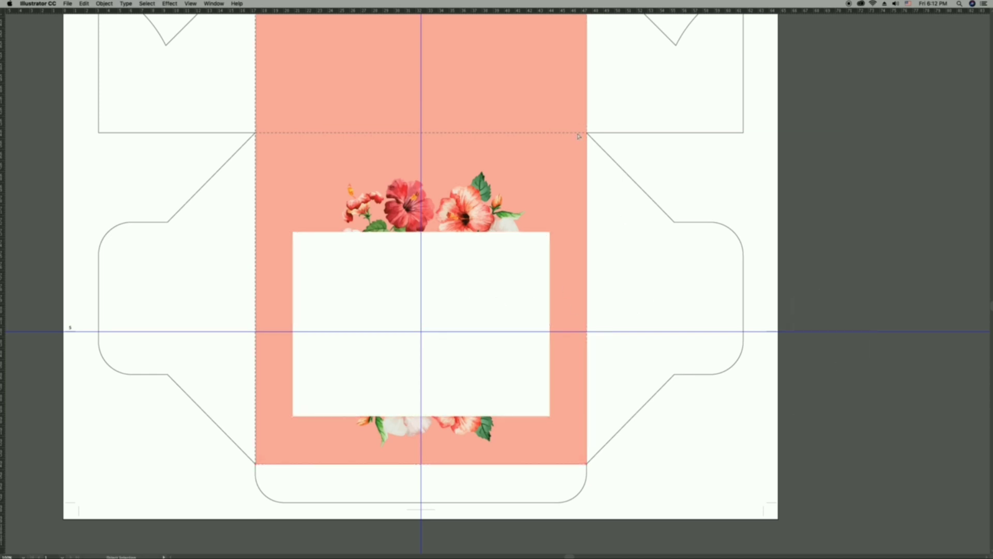
pyautogui.press('Tab')
pyautogui.press('Tab')
pyautogui.moveTo(763, 315); pyautogui.dragTo(769, 349)
pyautogui.press('Delete')
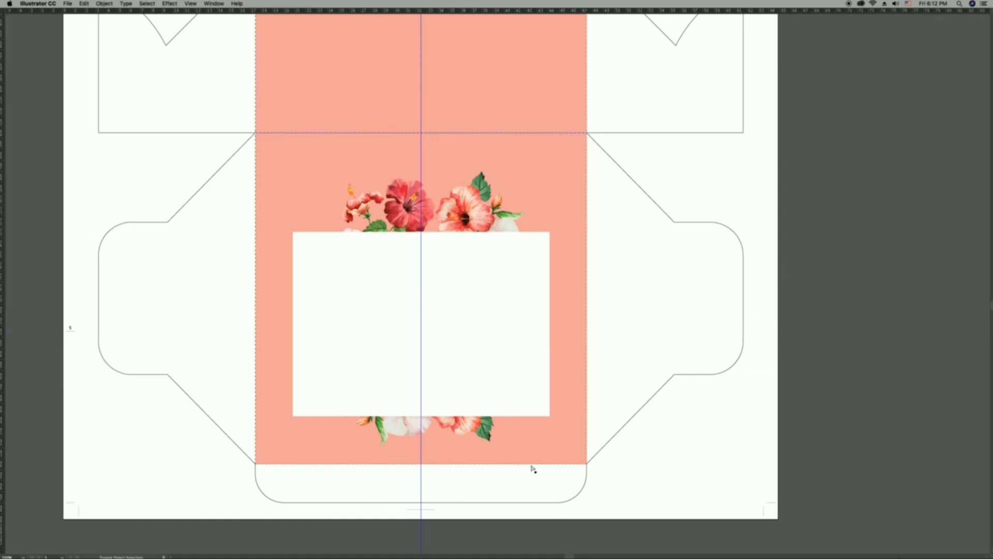
pyautogui.click(533, 465)
pyautogui.moveTo(660, 18); pyautogui.dragTo(669, 301)
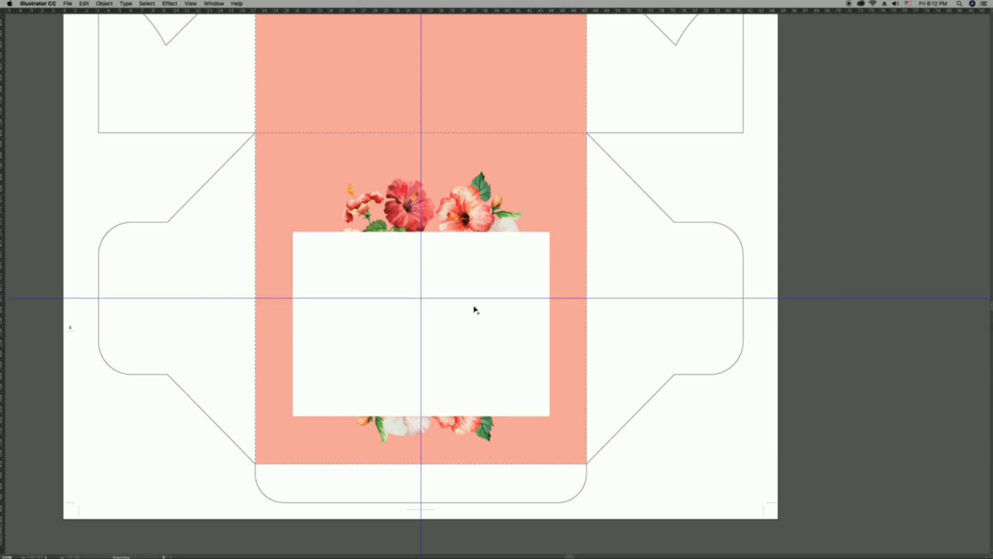
# Move the white rectangle up so it is centred on the guide intersection of the lowest square panel.
pyautogui.click(474, 343)
pyautogui.moveTo(475, 343)
pyautogui.mouseDown()
pyautogui.moveTo(475, 318)
pyautogui.moveTo(483, 342)
pyautogui.mouseUp()
pyautogui.press('super+shift+a')
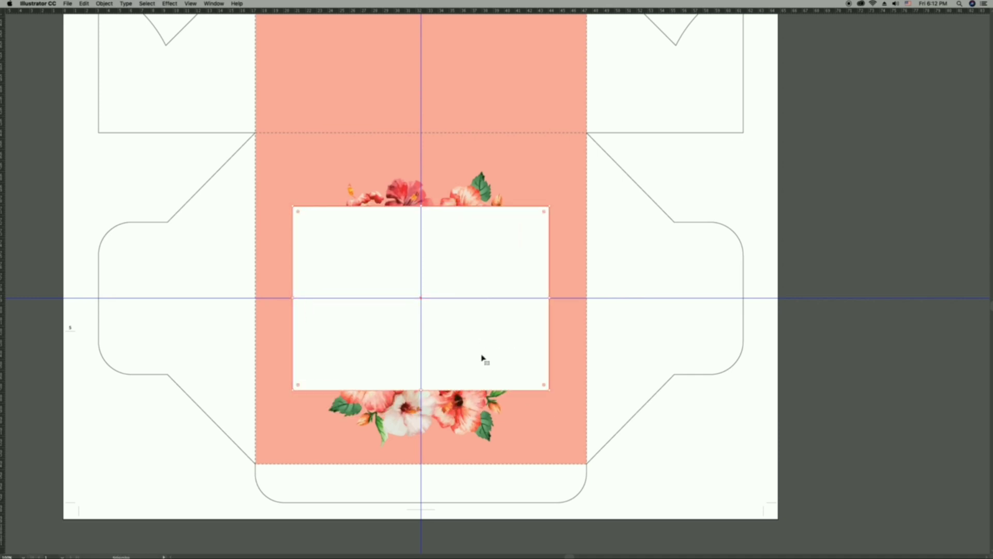
# Move the flower artwork up behind the white rectangle so blooms extend evenly above and below it.
pyautogui.click(461, 199)
pyautogui.moveTo(426, 166); pyautogui.dragTo(429, 157)
pyautogui.click(637, 372)
pyautogui.click(500, 293)
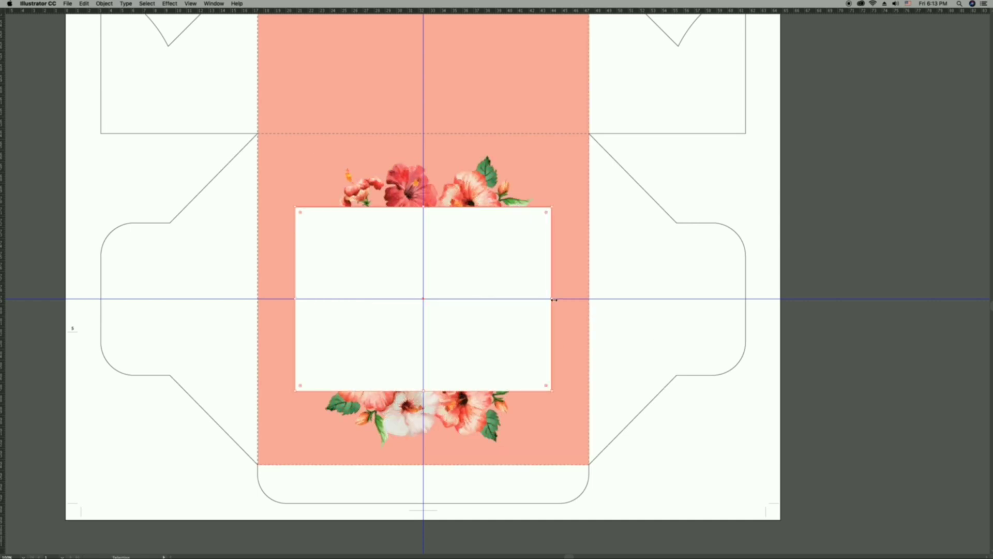
pyautogui.click(581, 326)
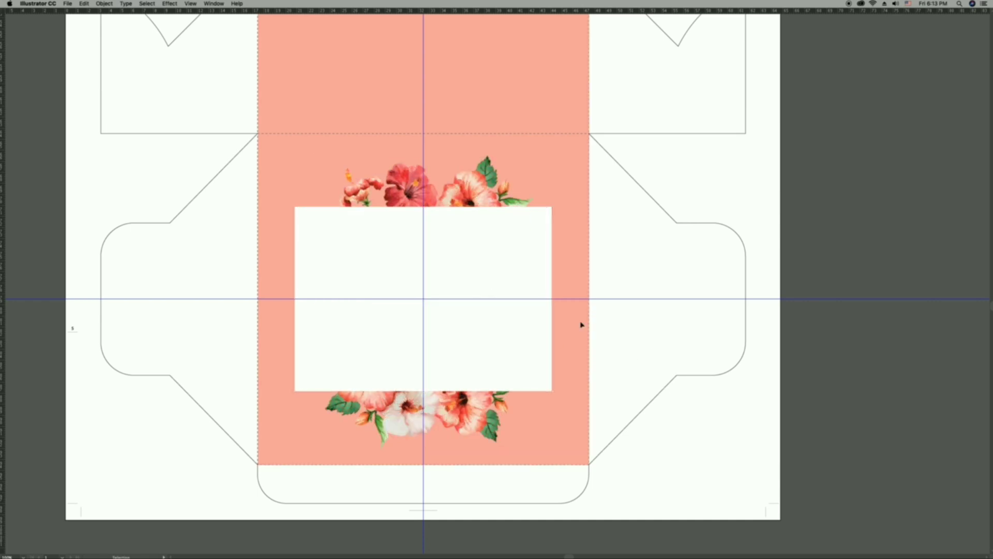
pyautogui.click(477, 378)
pyautogui.click(671, 379)
# Duplicate the white rectangle straight up onto the narrow panel above the lowest square panel.
pyautogui.press('super+semicolon')
pyautogui.scroll(5, 474, 299)
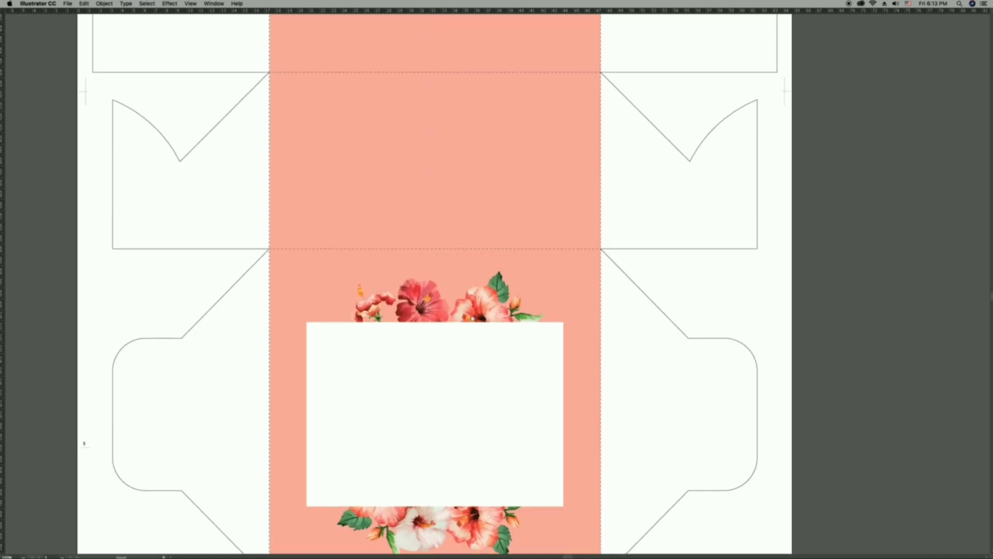
pyautogui.moveTo(474, 383); pyautogui.dragTo(481, 172)
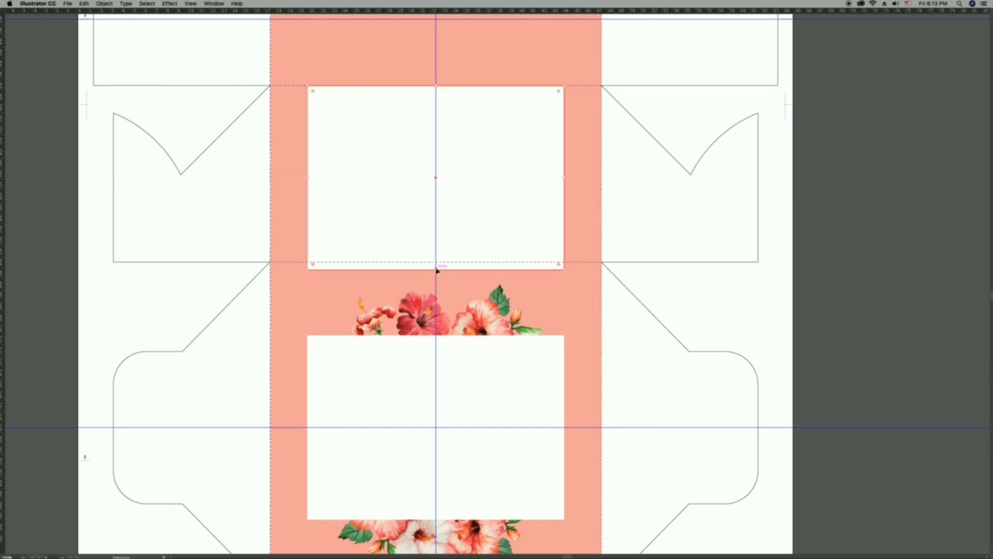
# Shrink the copied white rectangle's height and width symmetrically so it sits centred within the narrow panel.
pyautogui.moveTo(437, 270); pyautogui.dragTo(438, 262)
pyautogui.moveTo(438, 87); pyautogui.dragTo(437, 131)
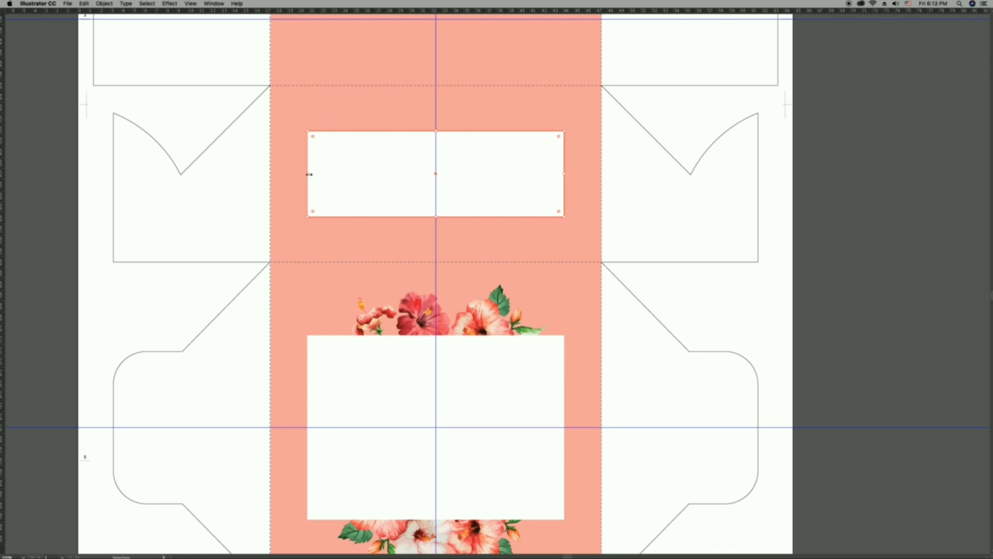
pyautogui.press('a')
pyautogui.press('v')
pyautogui.moveTo(310, 173); pyautogui.dragTo(341, 174)
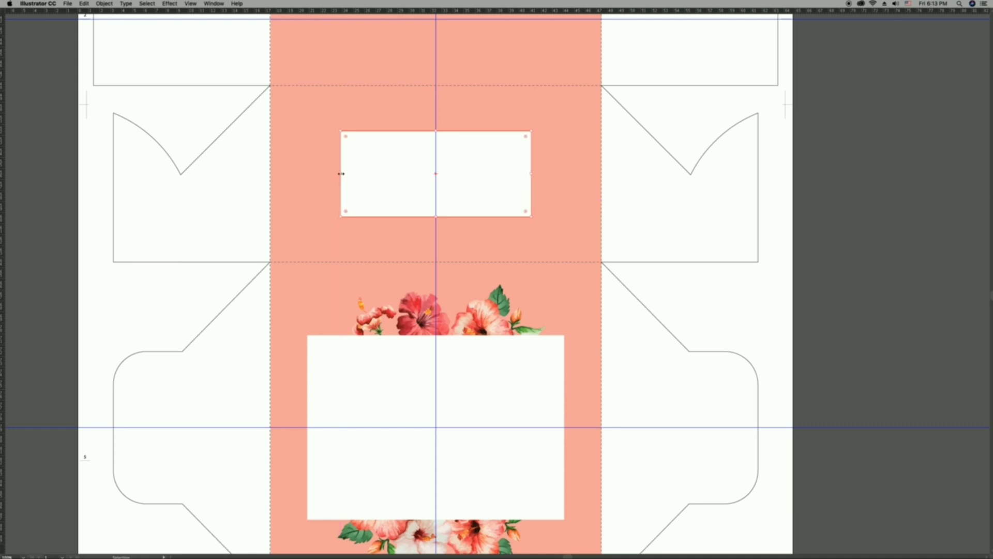
pyautogui.click(626, 223)
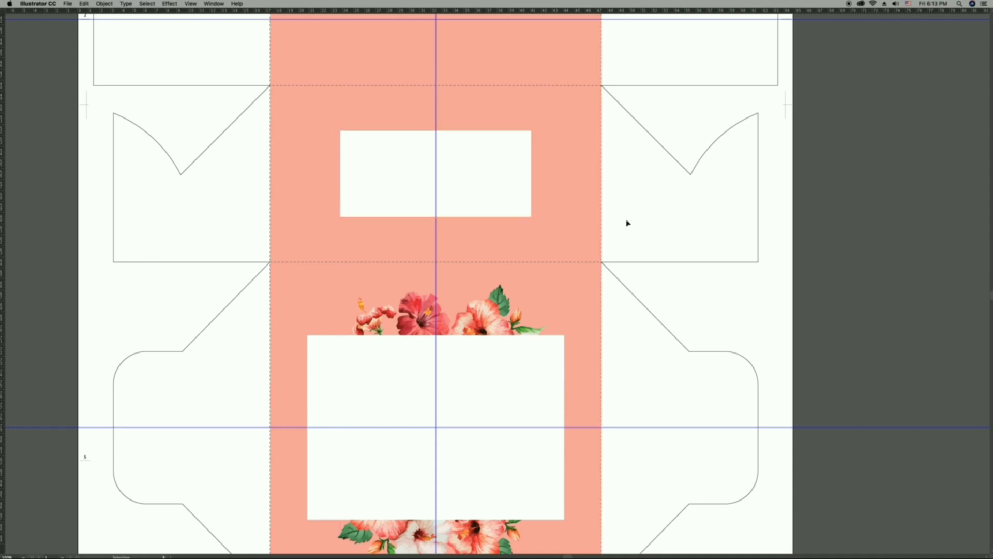
# Duplicate the flower artwork behind the small white rectangle and scale it down to fit inside the narrow panel.
pyautogui.moveTo(486, 310); pyautogui.dragTo(483, 161)
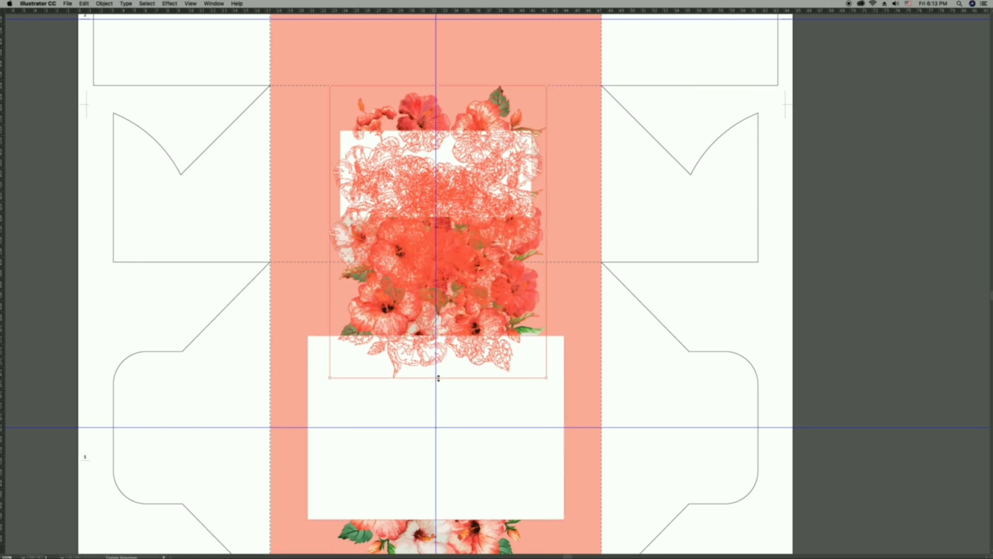
pyautogui.moveTo(439, 377); pyautogui.dragTo(439, 250)
pyautogui.moveTo(498, 124); pyautogui.dragTo(477, 124)
pyautogui.moveTo(659, 207); pyautogui.dragTo(665, 212)
pyautogui.click(453, 247)
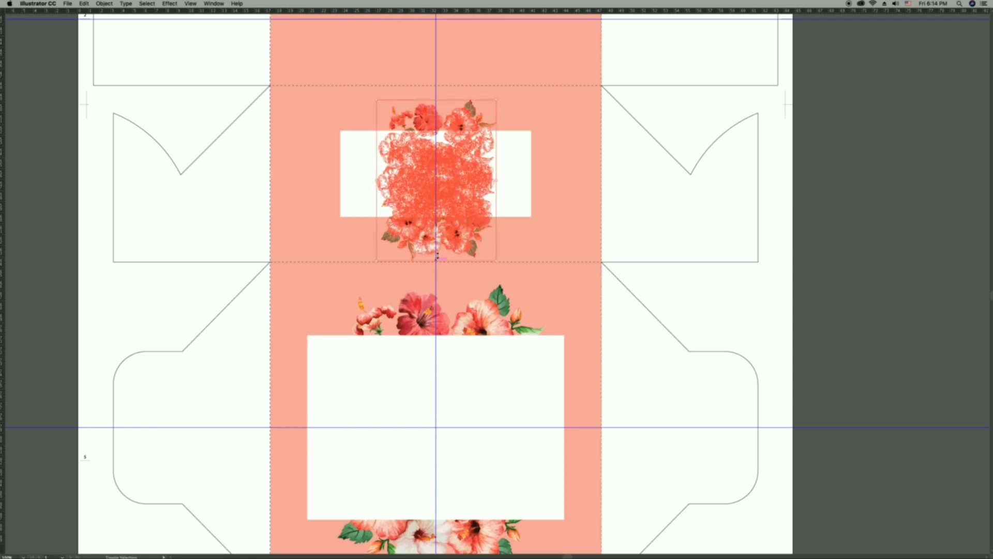
pyautogui.moveTo(438, 256); pyautogui.dragTo(437, 243)
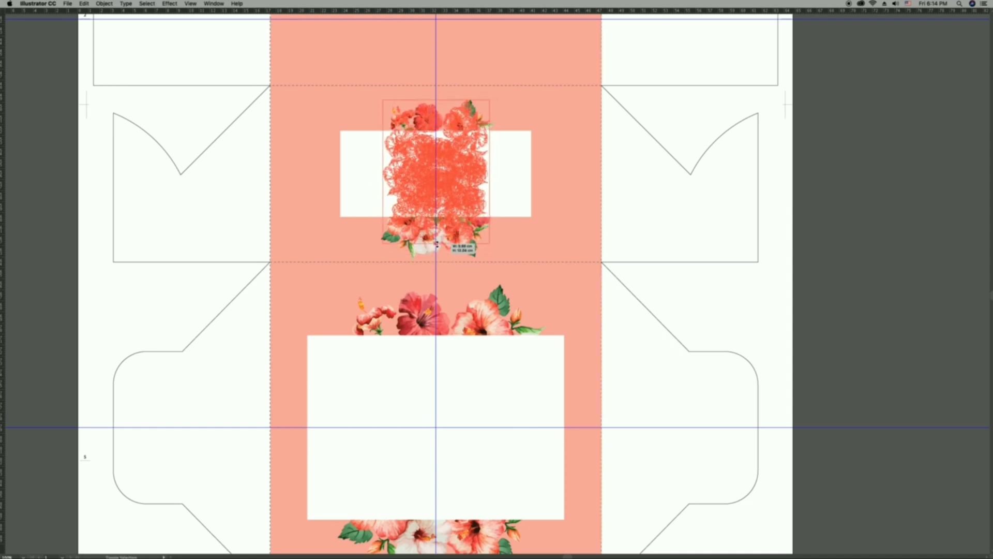
pyautogui.click(669, 234)
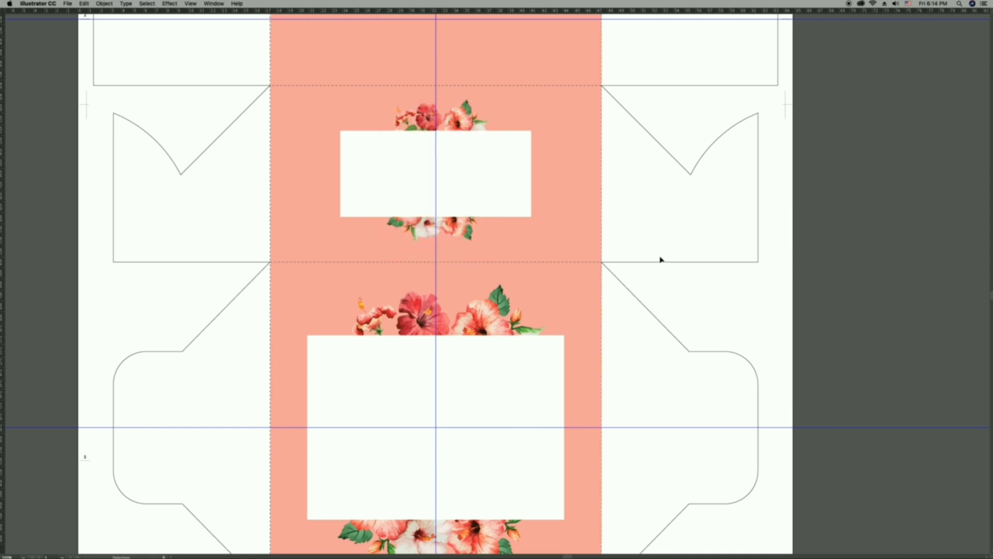
# Shift the small flower artwork so it is centred behind the small white rectangle on the vertical guide.
pyautogui.moveTo(456, 122); pyautogui.dragTo(458, 124)
pyautogui.click(688, 211)
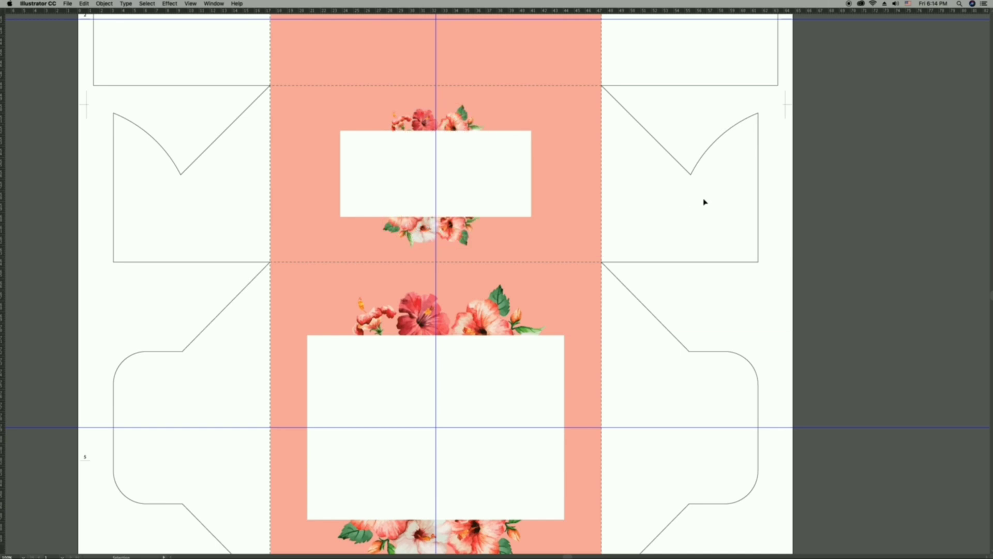
pyautogui.moveTo(457, 238); pyautogui.dragTo(464, 232)
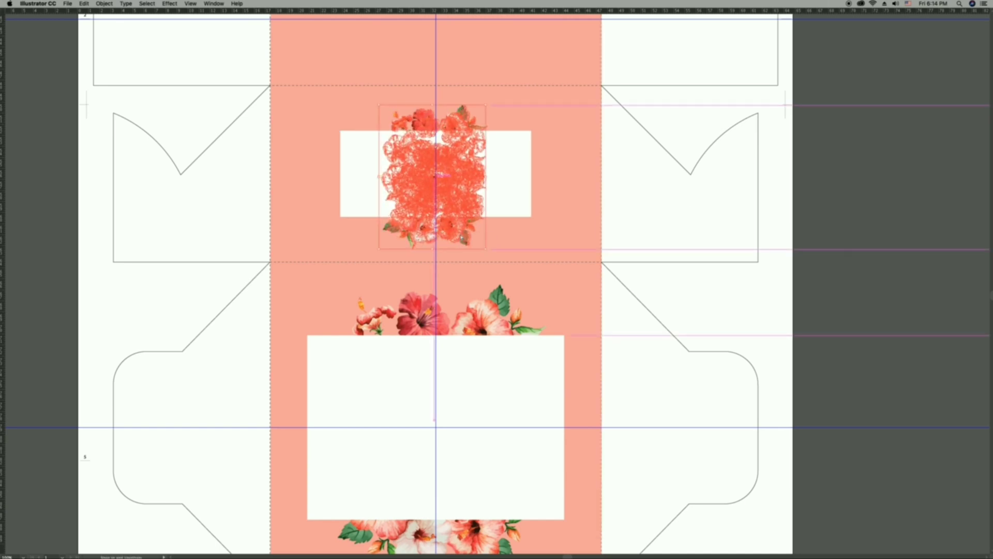
pyautogui.click(739, 184)
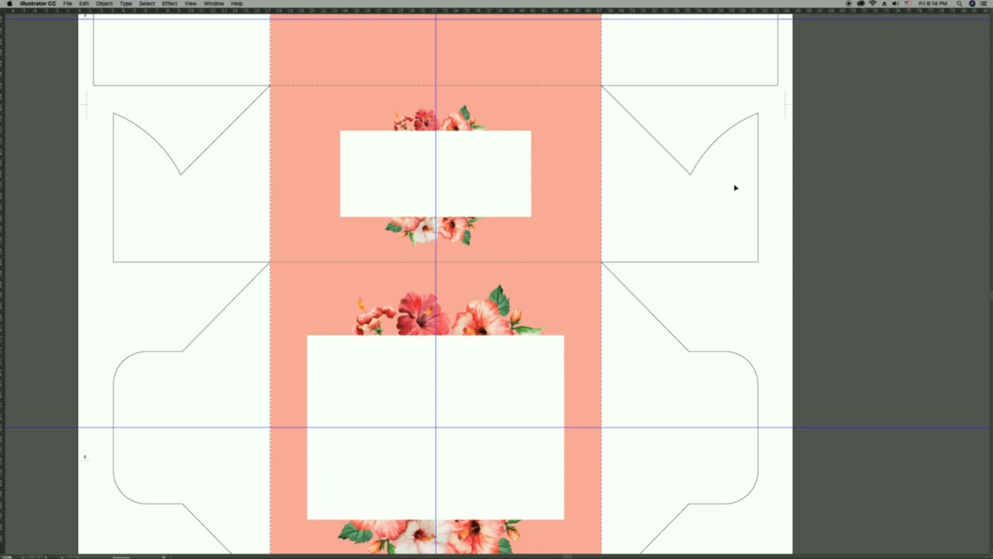
pyautogui.click(455, 188)
pyautogui.click(683, 227)
# Open name.ai, copy its Arabic and English Luxury Cake lettering, close the file and paste the lettering into the box layout.
pyautogui.press('super+shift+p')
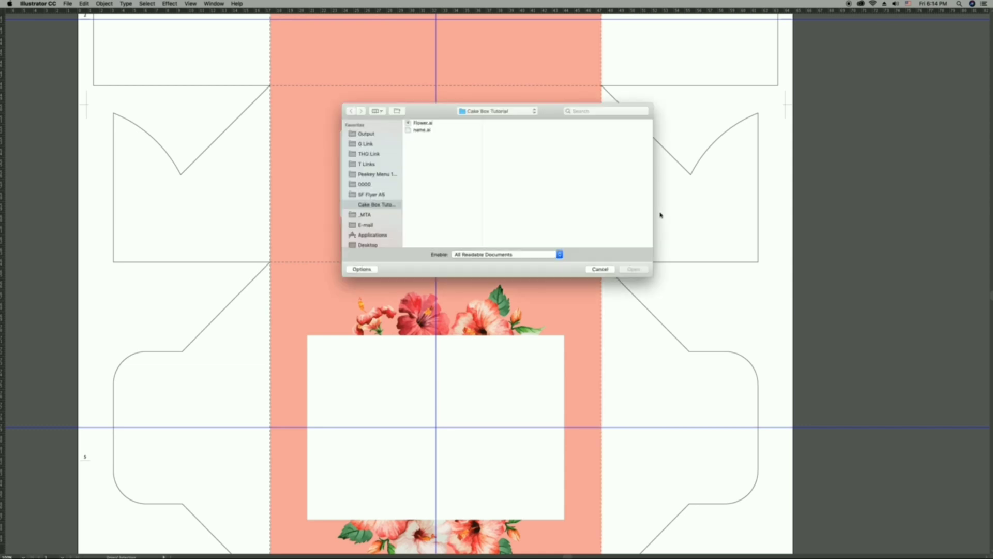
pyautogui.click(428, 123)
pyautogui.click(428, 131)
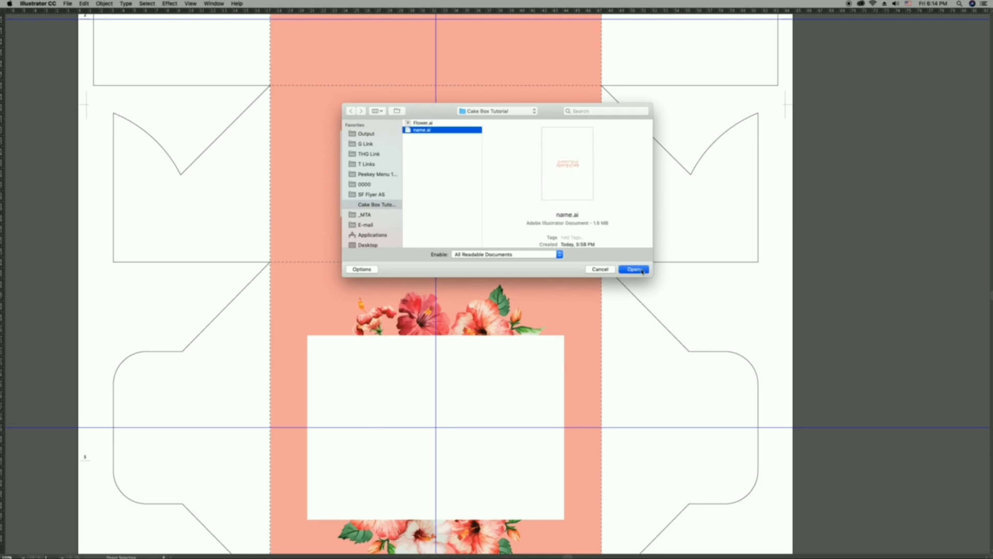
pyautogui.click(634, 269)
pyautogui.click(534, 314)
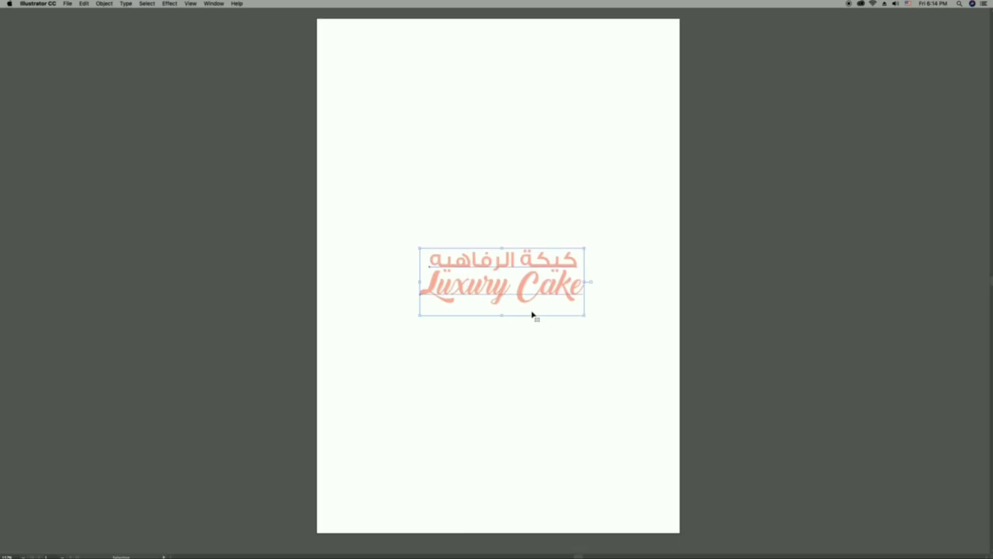
pyautogui.press('super+c')
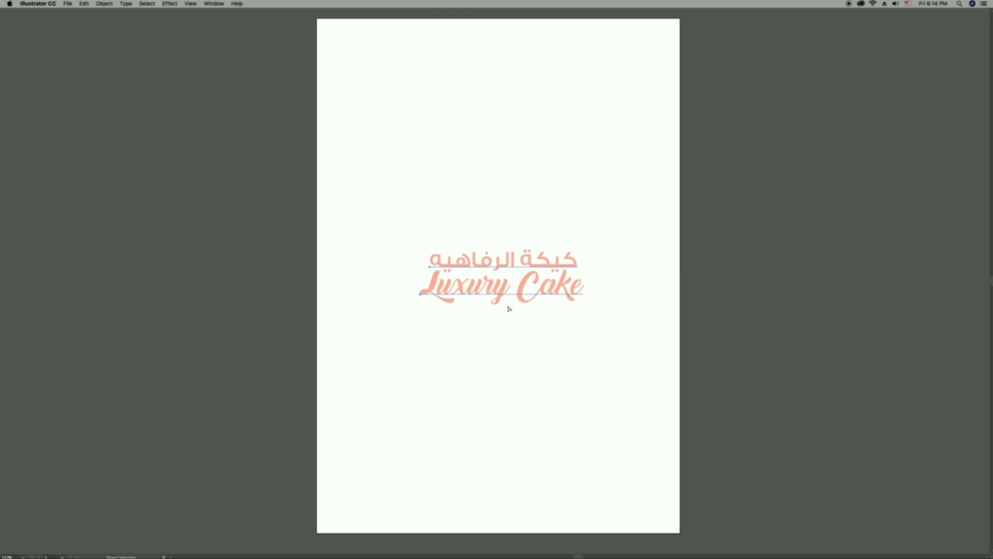
pyautogui.press('super+w')
pyautogui.press('super+v')
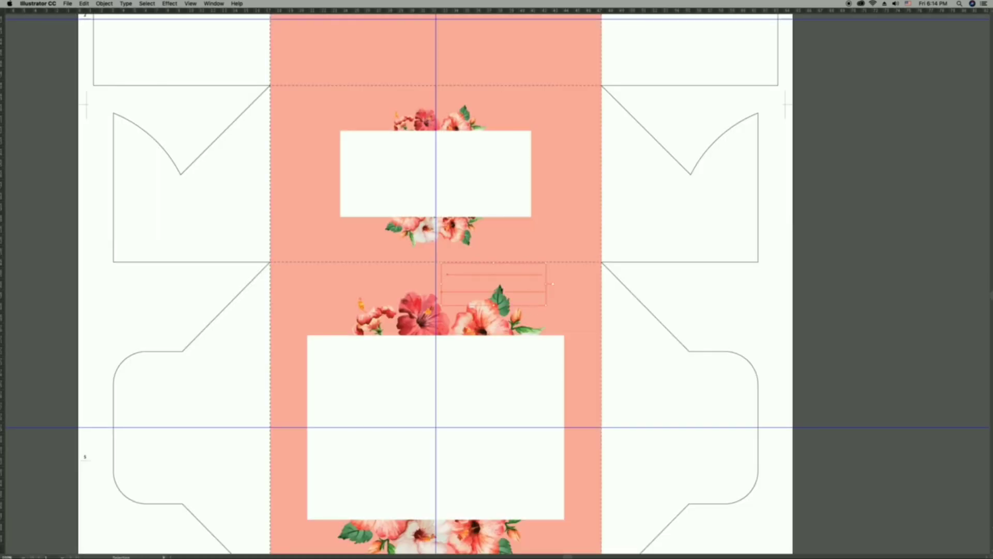
# Show the panels and move the pasted Luxury Cake lettering to the centre of the small white rectangle.
pyautogui.press('Tab')
pyautogui.click(492, 226)
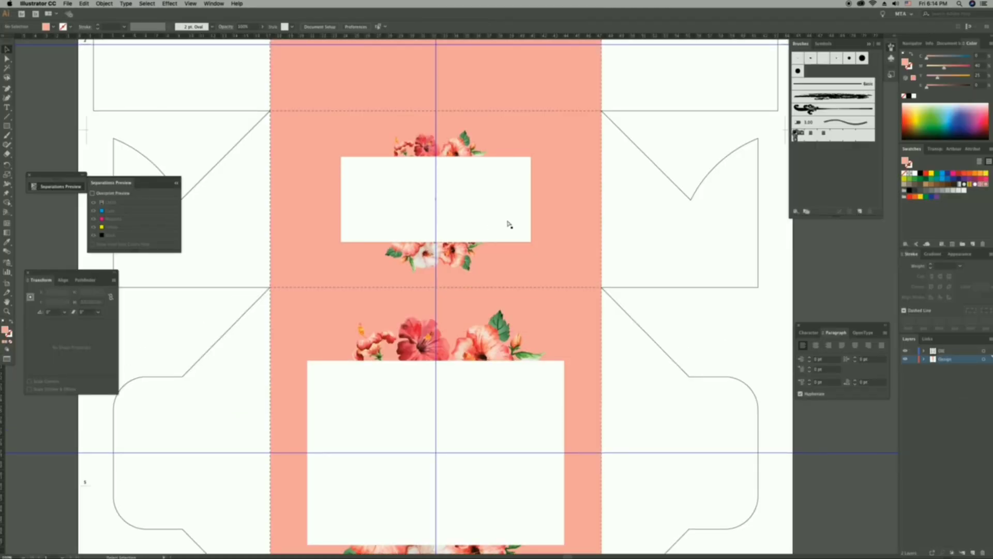
pyautogui.click(515, 282)
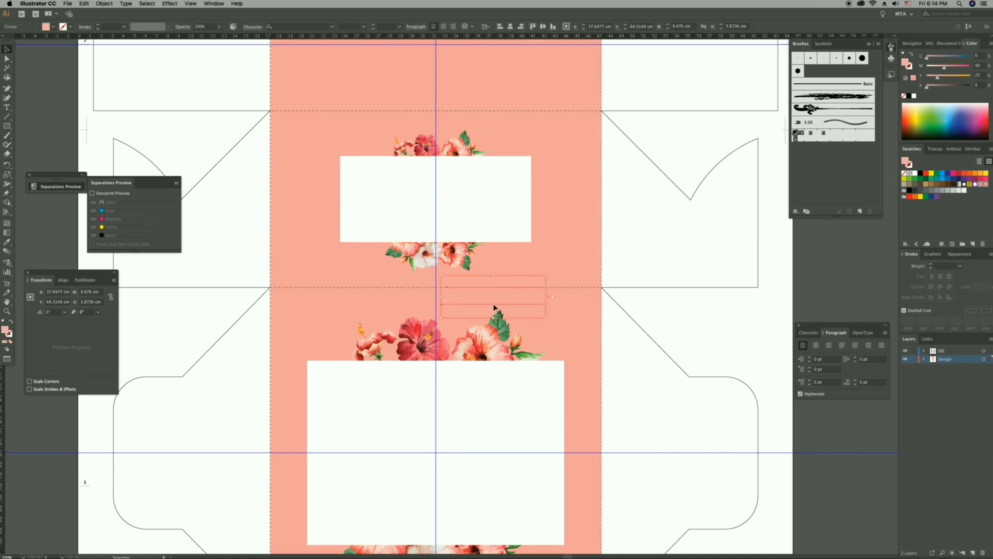
pyautogui.moveTo(494, 307); pyautogui.dragTo(461, 192)
pyautogui.click(669, 258)
# Narrow the small white rectangle symmetrically around the Luxury Cake lettering and nudge the lettering slightly down.
pyautogui.click(500, 200)
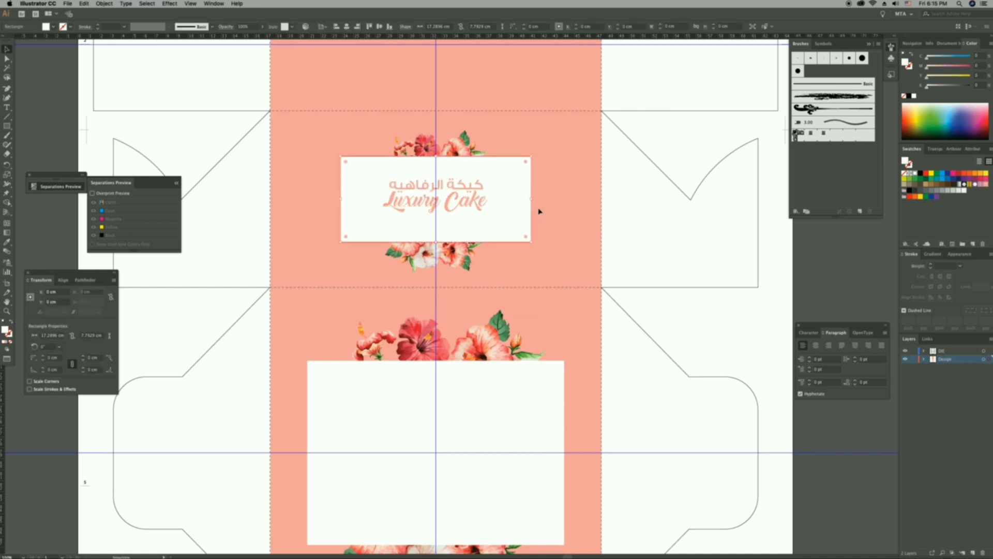
pyautogui.moveTo(530, 201); pyautogui.dragTo(464, 204)
pyautogui.click(470, 208)
pyautogui.click(646, 252)
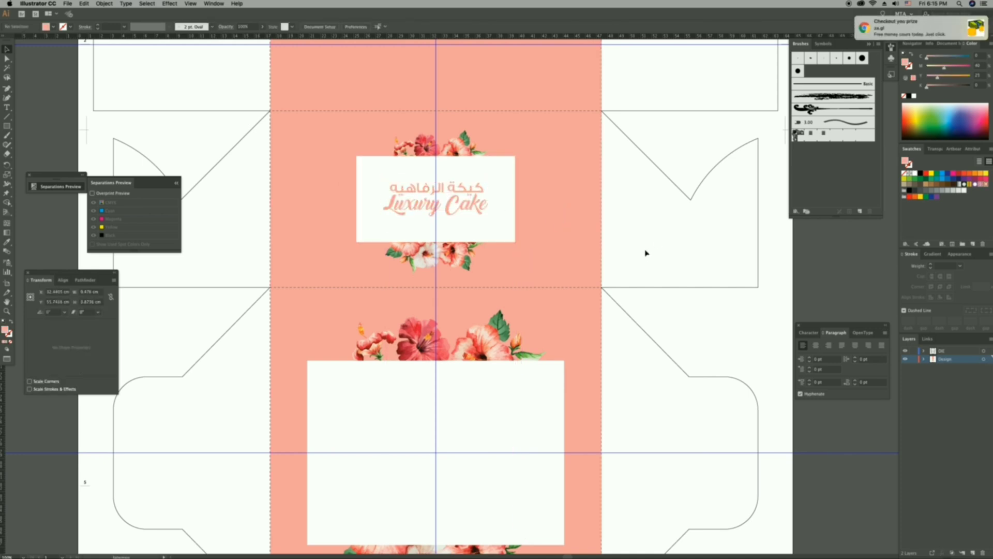
# Hide the guides and panels and fine-tune the lettering's position inside the small white rectangle.
pyautogui.press('super+semicolon')
pyautogui.press('Tab')
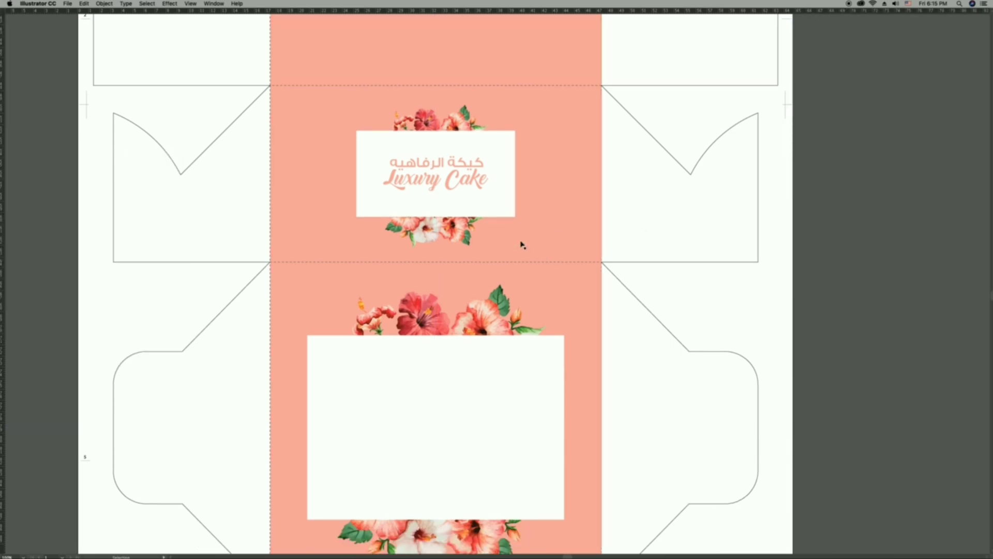
pyautogui.press('super+equal')
pyautogui.moveTo(554, 295); pyautogui.dragTo(543, 304)
pyautogui.click(493, 280)
pyautogui.moveTo(493, 280); pyautogui.dragTo(494, 287)
pyautogui.click(775, 337)
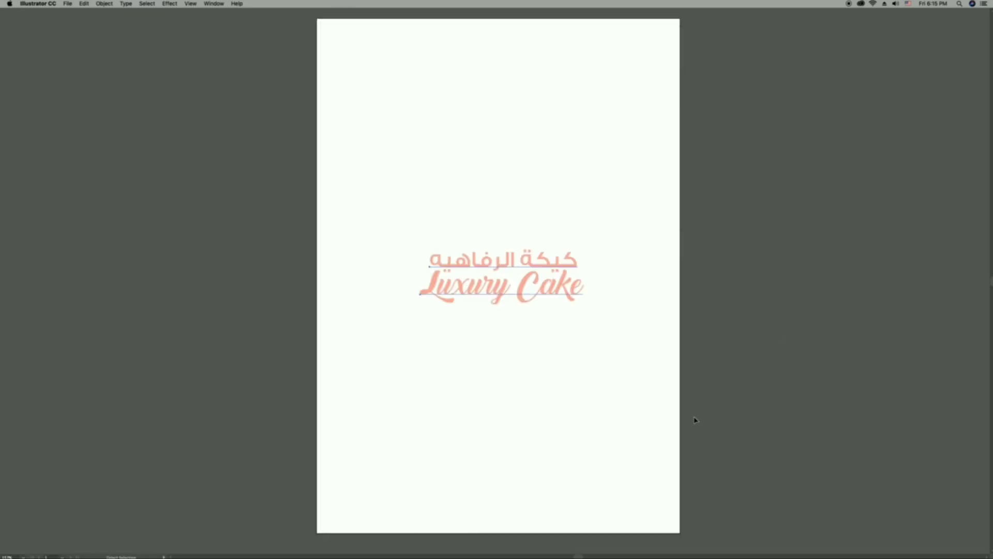
# Switch name.ai to outline view and select the WhatsApp and Instagram contact details below the lettering.
pyautogui.press('super+a')
pyautogui.moveTo(359, 448); pyautogui.dragTo(660, 531)
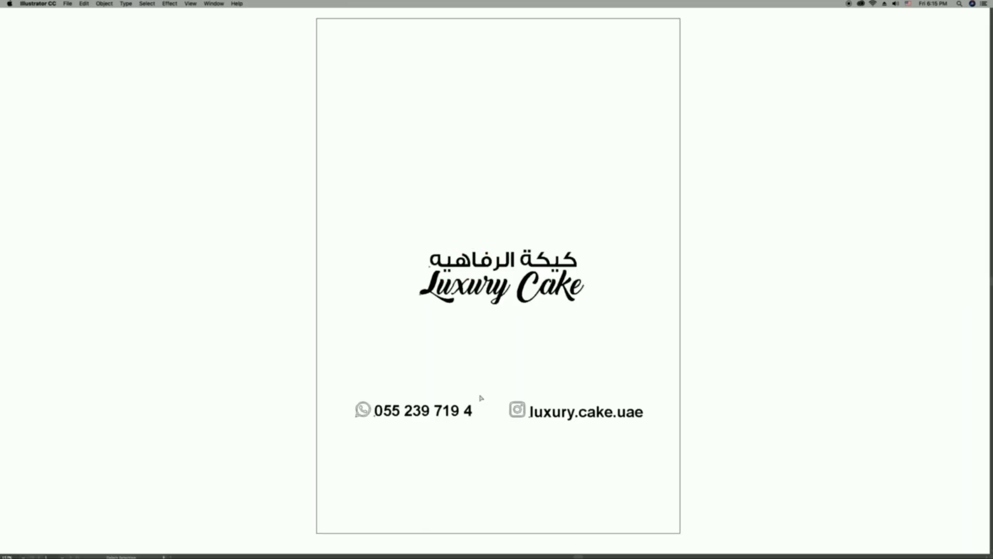
pyautogui.moveTo(337, 390); pyautogui.dragTo(652, 455)
pyautogui.press('Delete')
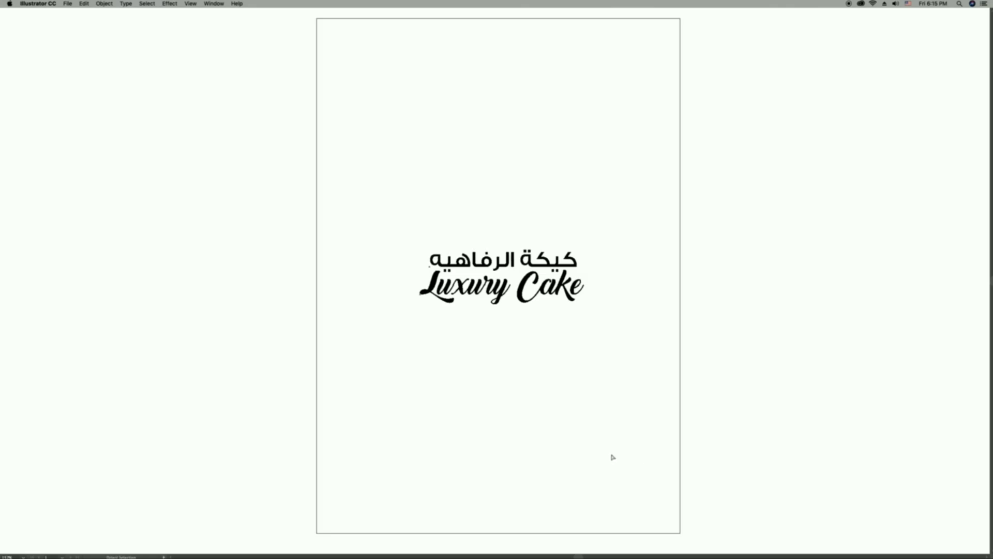
pyautogui.hotkey('ctrl', 'z')
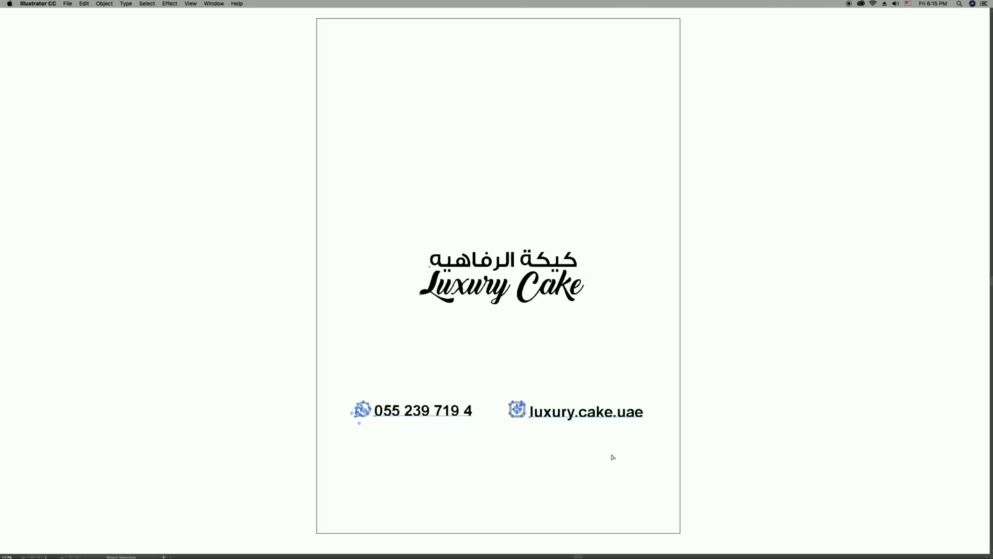
# Try to replace the leading digit groups of the WhatsApp number with zeros.
pyautogui.click(612, 457)
pyautogui.moveTo(383, 411); pyautogui.dragTo(401, 411)
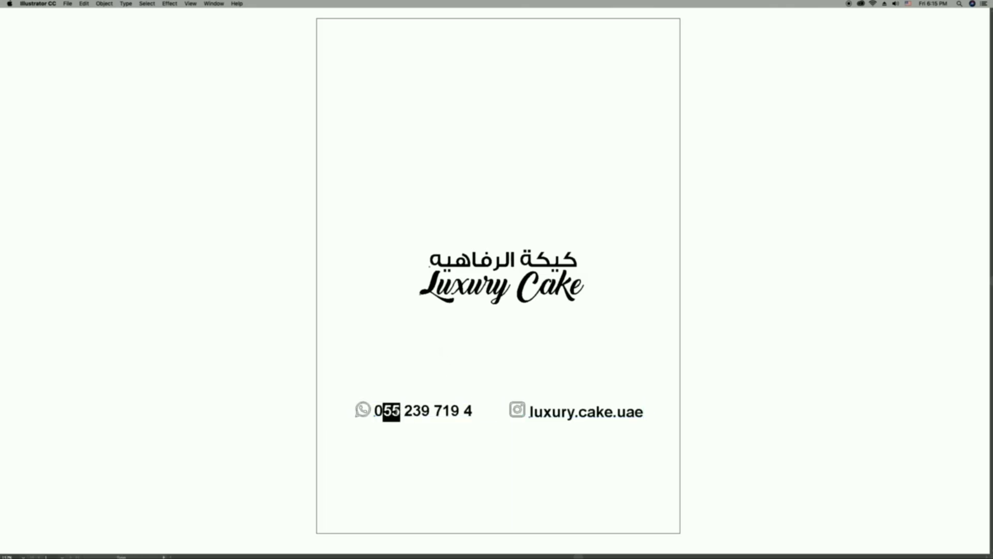
pyautogui.write('00')
pyautogui.press('BackSpace')
pyautogui.press('BackSpace')
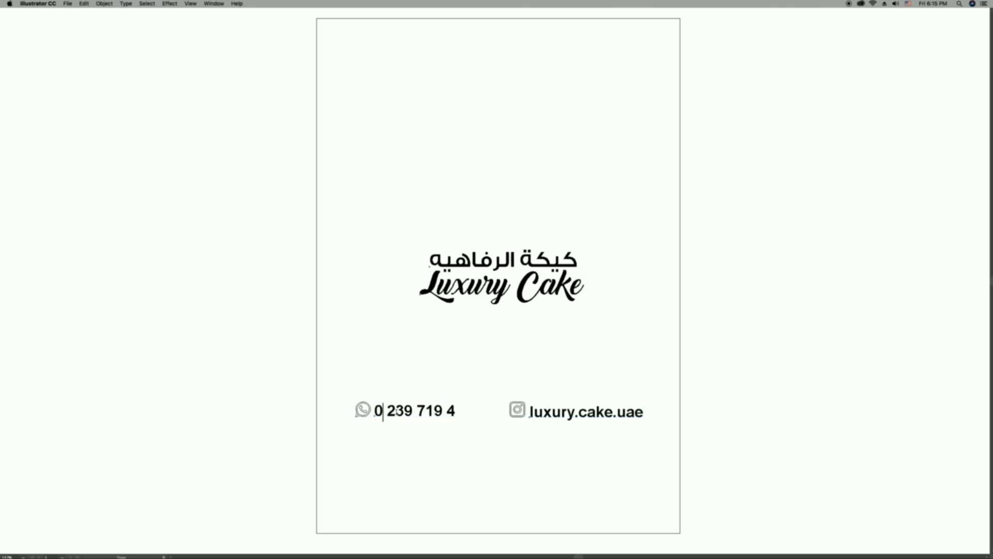
pyautogui.write('0')
pyautogui.hotkey('shift', 'Right')
pyautogui.hotkey('shift', 'Right')
pyautogui.hotkey('shift', 'Right')
pyautogui.write('000')
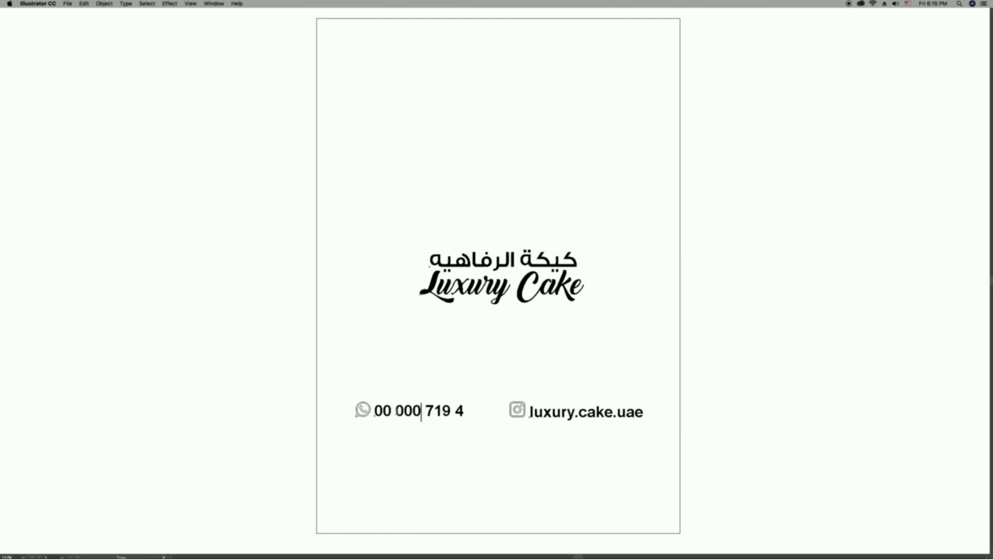
pyautogui.hotkey('shift', 'Right')
pyautogui.hotkey('shift', 'Right')
pyautogui.hotkey('shift', 'Right')
# Replace the WhatsApp number with the country code followed by placeholder zeros, and copy both contact details into the box layout's clipboard.
pyautogui.press('super+a')
pyautogui.write('+971 56 20')
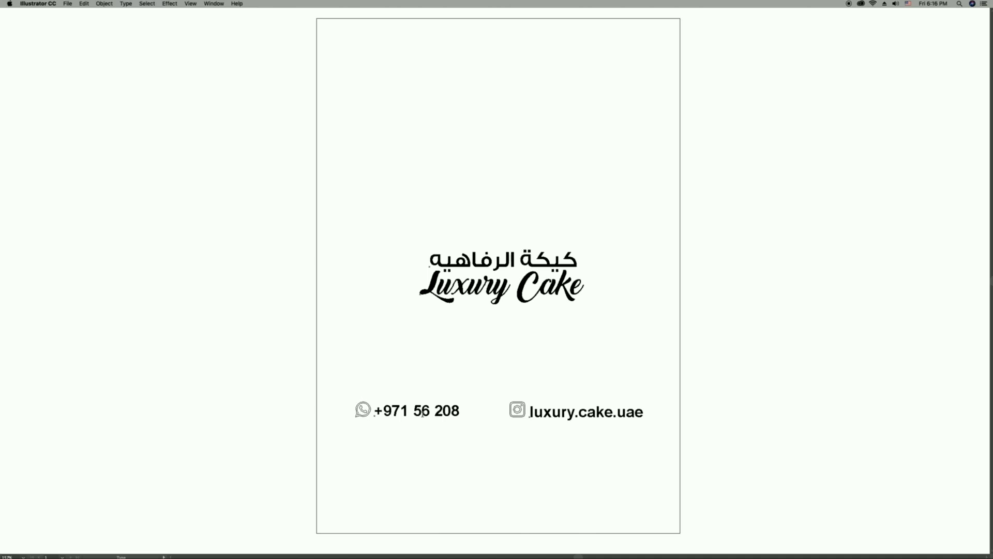
pyautogui.write('8')
pyautogui.moveTo(413, 412); pyautogui.dragTo(460, 411)
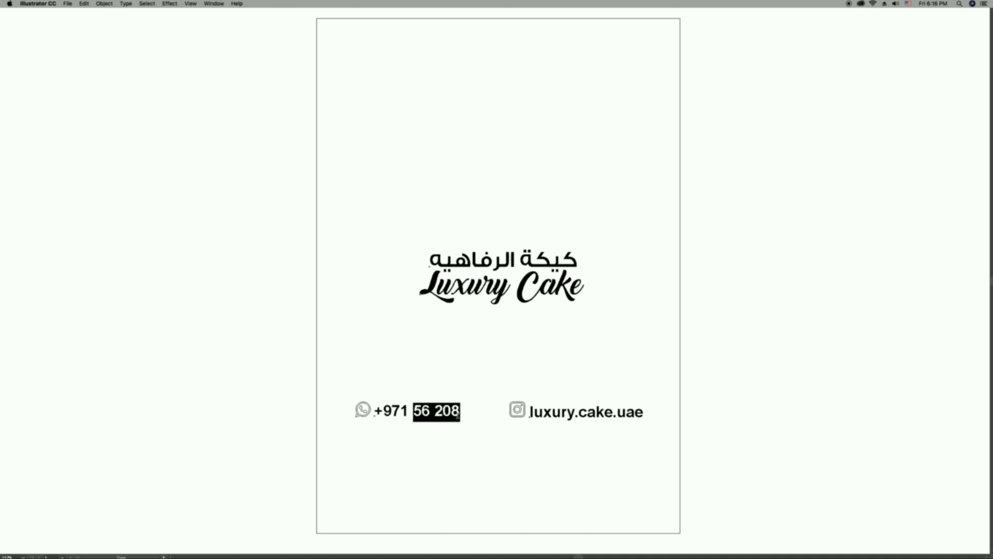
pyautogui.write('00 000 0000')
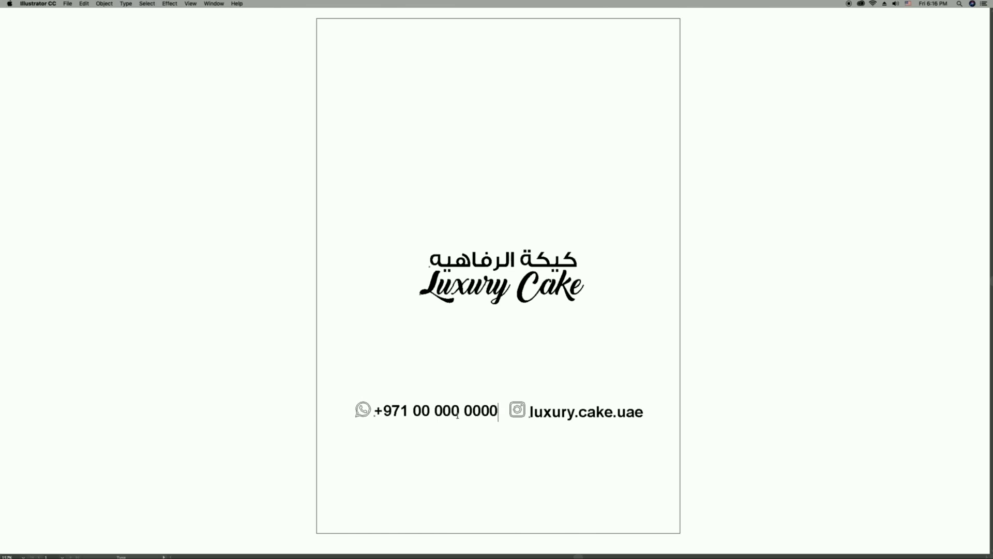
pyautogui.press('Escape')
pyautogui.moveTo(364, 392); pyautogui.dragTo(676, 447)
pyautogui.click(677, 449)
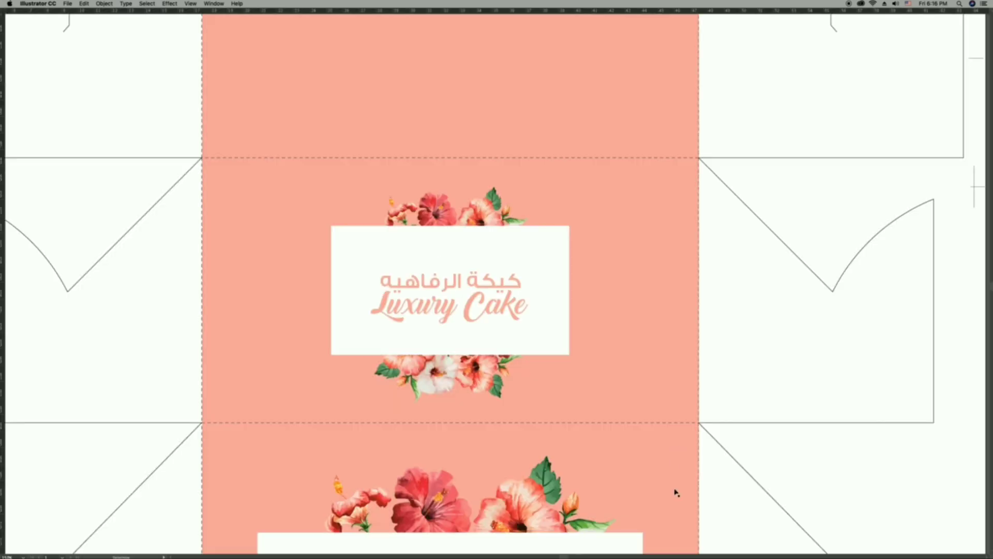
pyautogui.press('super+v')
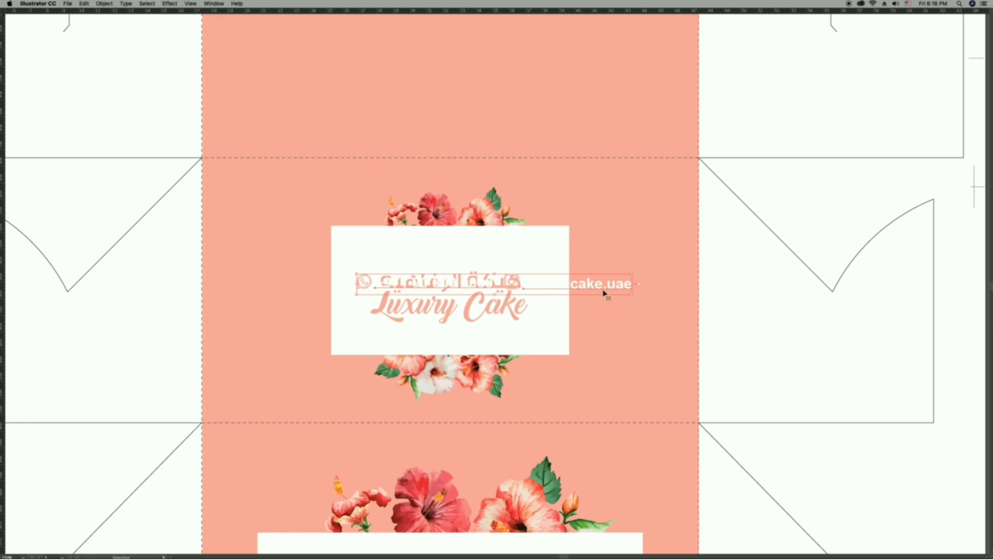
pyautogui.moveTo(604, 284); pyautogui.dragTo(586, 380)
pyautogui.press('Delete')
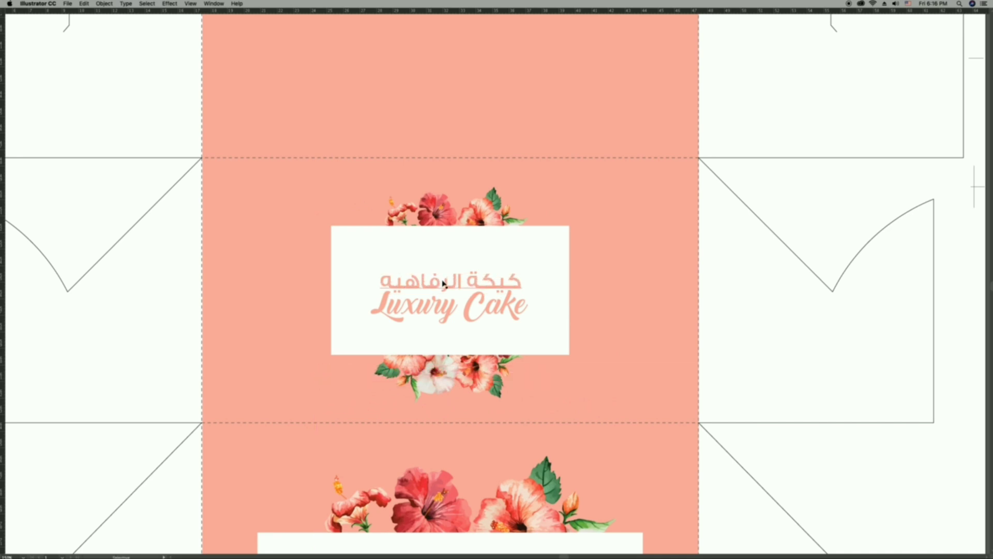
# Rotate the Luxury Cake lettering 180 degrees inside the small white rectangle.
pyautogui.click(480, 280)
pyautogui.moveTo(528, 314); pyautogui.dragTo(527, 285)
pyautogui.click(610, 282)
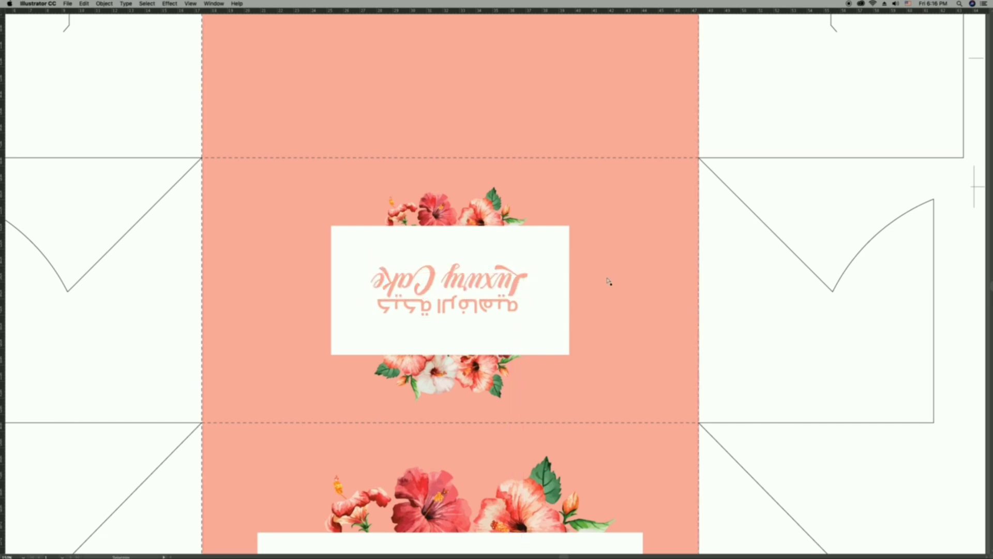
# Paste the contact details, rotate them 180 degrees and centre them above the small hibiscus group using the guides.
pyautogui.press('super+v')
pyautogui.moveTo(634, 296); pyautogui.dragTo(334, 232)
pyautogui.moveTo(598, 284); pyautogui.dragTo(523, 183)
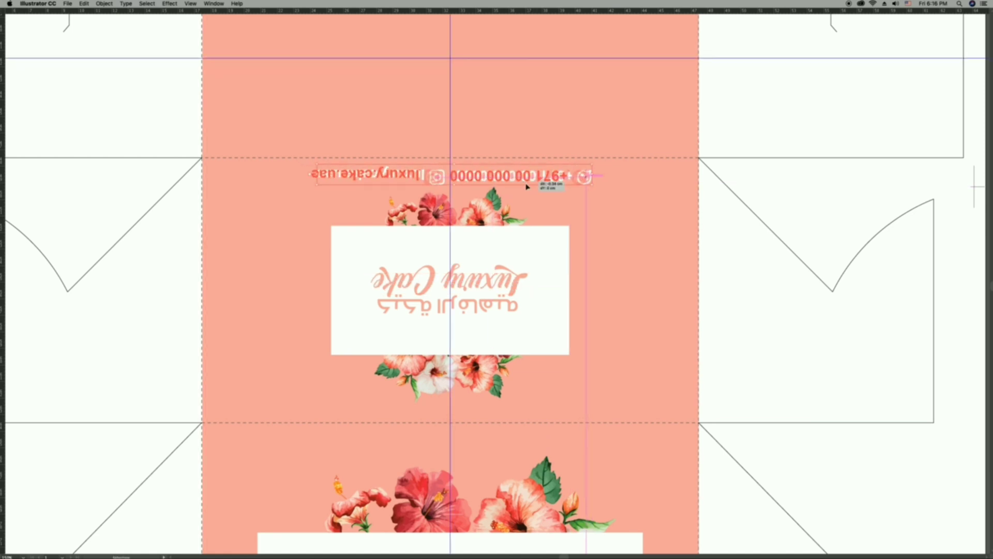
pyautogui.click(533, 191)
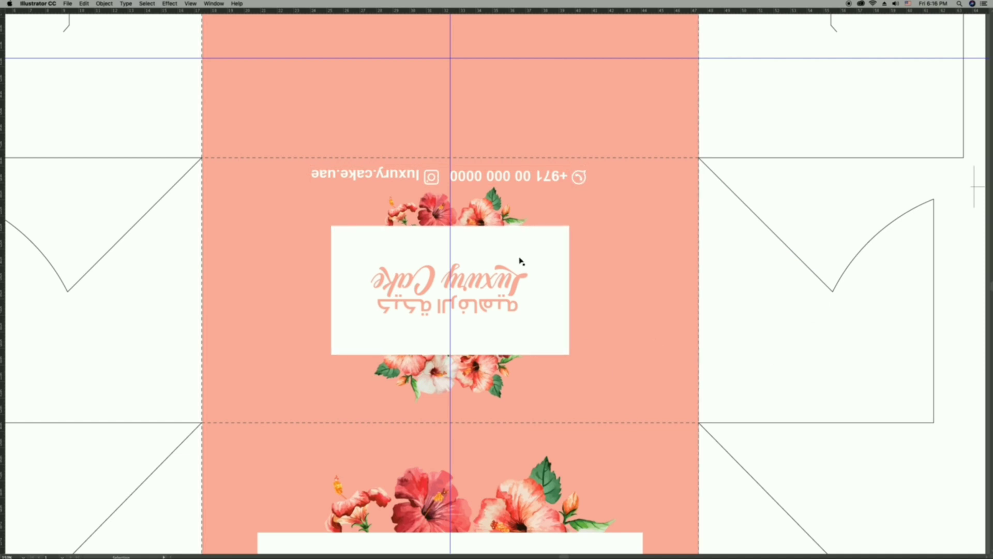
# Add the text label "Back side of the box" below the small hibiscus artwork.
pyautogui.press('t')
pyautogui.moveTo(537, 180); pyautogui.dragTo(506, 404)
pyautogui.press('super+z')
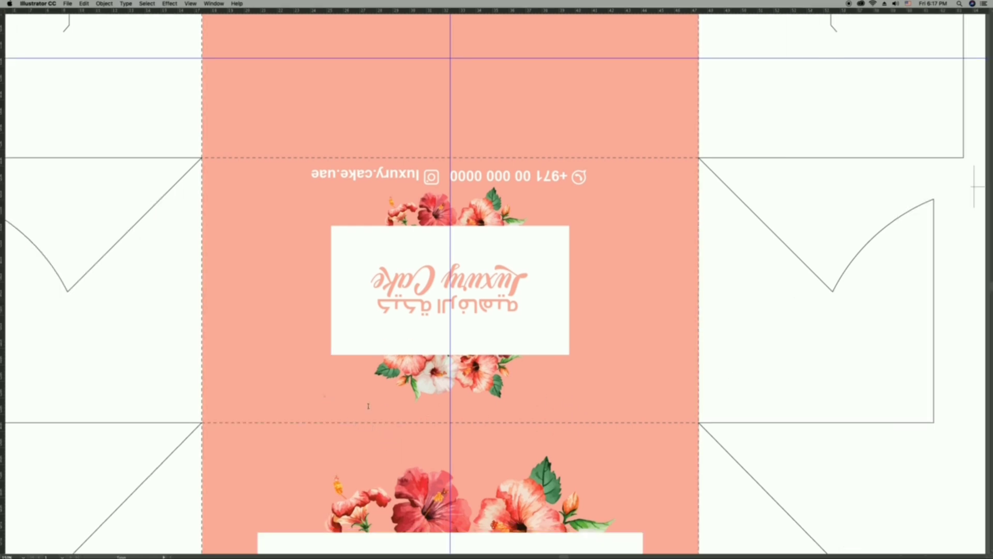
pyautogui.click(369, 406)
pyautogui.write('B')
pyautogui.press('super+a')
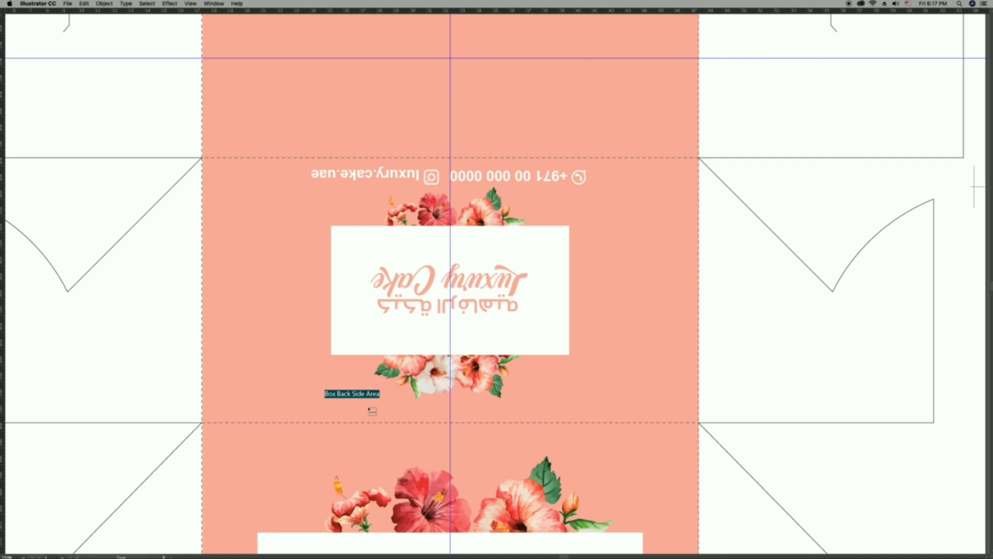
pyautogui.write('Bac')
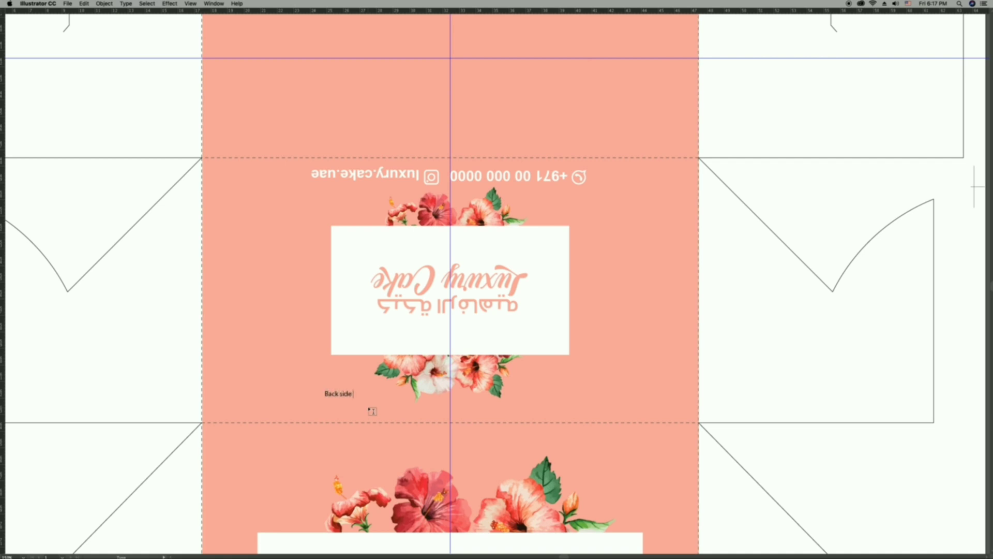
pyautogui.press('super+a')
# Set the back side label in Gabriel Sans Cond Bold and all capitals.
pyautogui.press('super+t')
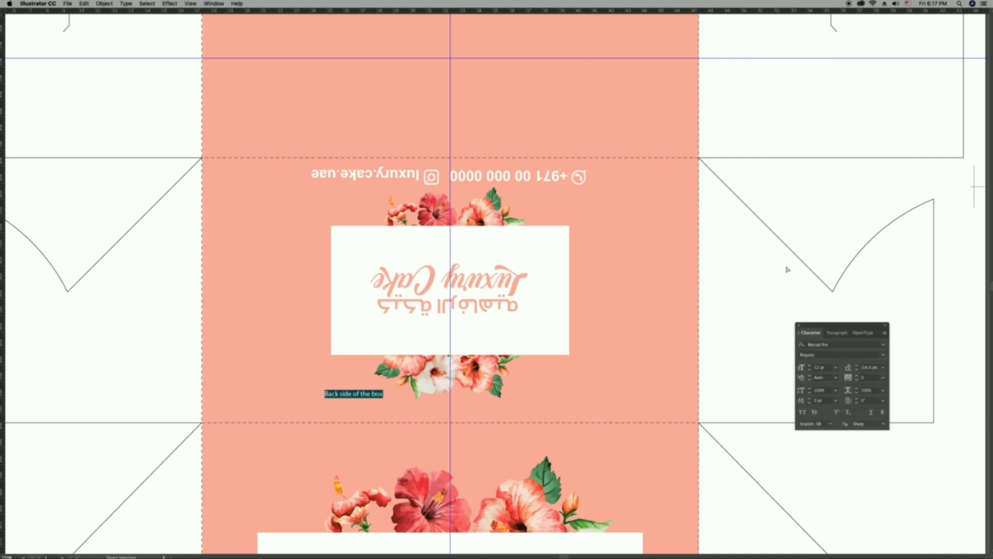
pyautogui.click(826, 344)
pyautogui.write('ag')
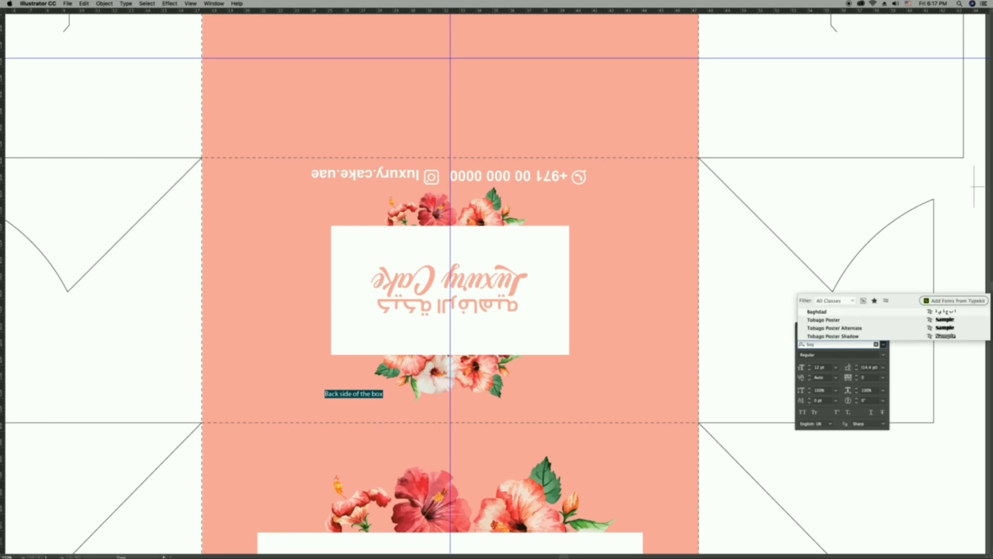
pyautogui.press('BackSpace')
pyautogui.press('BackSpace')
pyautogui.write('gab')
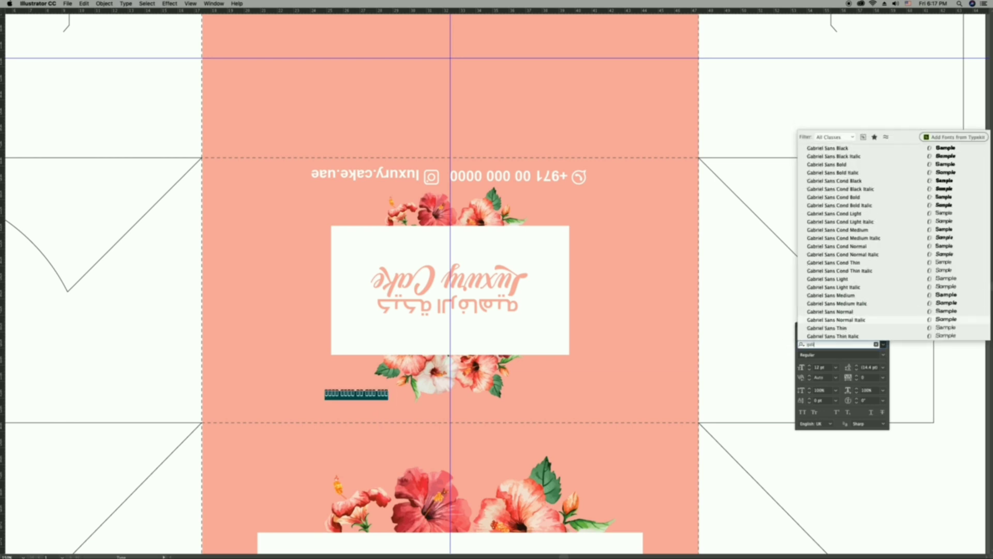
pyautogui.click(856, 198)
pyautogui.press('super+shift+k')
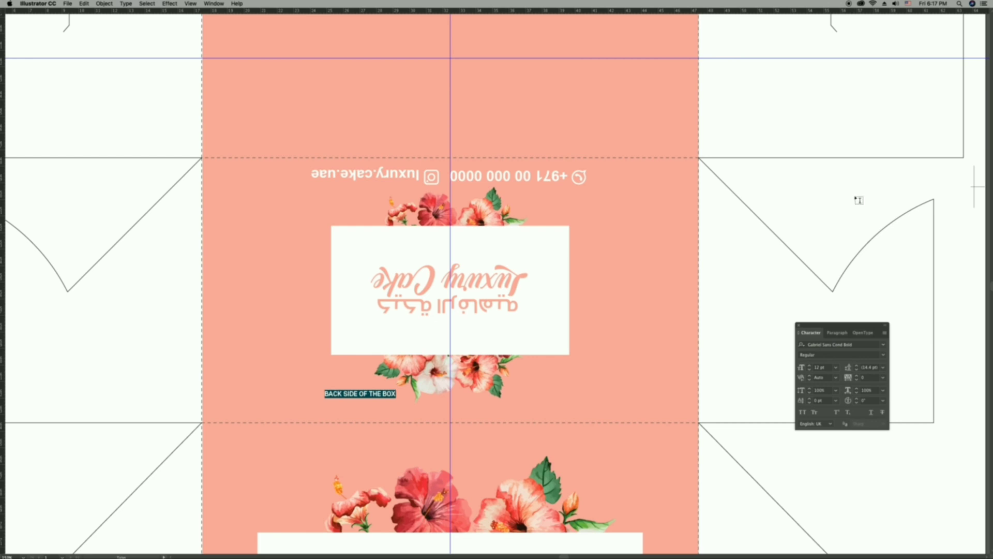
# Enlarge the BACK SIDE OF THE BOX label to span the small hibiscus artwork and centre it on the panel.
pyautogui.press('Escape')
pyautogui.moveTo(397, 398); pyautogui.dragTo(612, 411)
pyautogui.moveTo(503, 408); pyautogui.dragTo(489, 414)
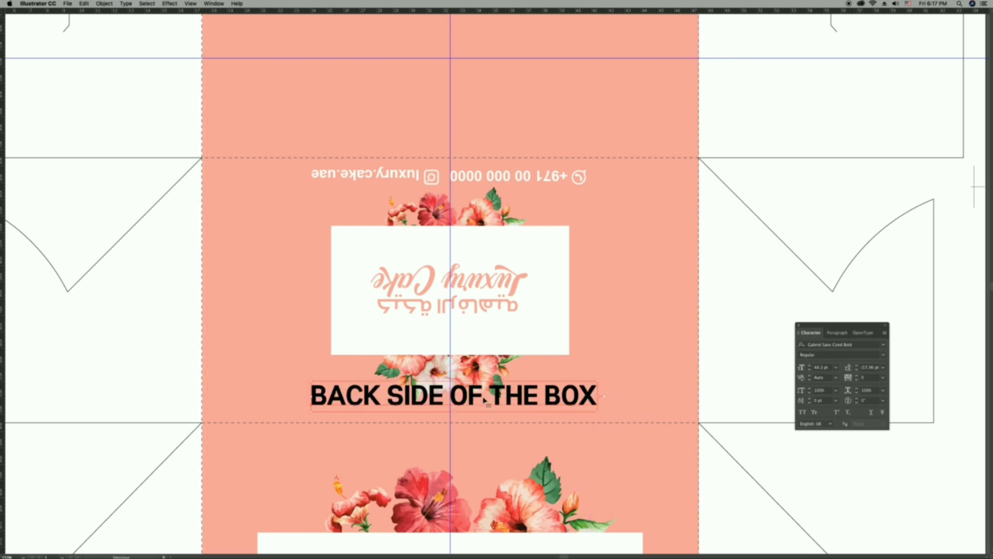
pyautogui.press('Tab')
pyautogui.press('Tab')
pyautogui.press('super+0')
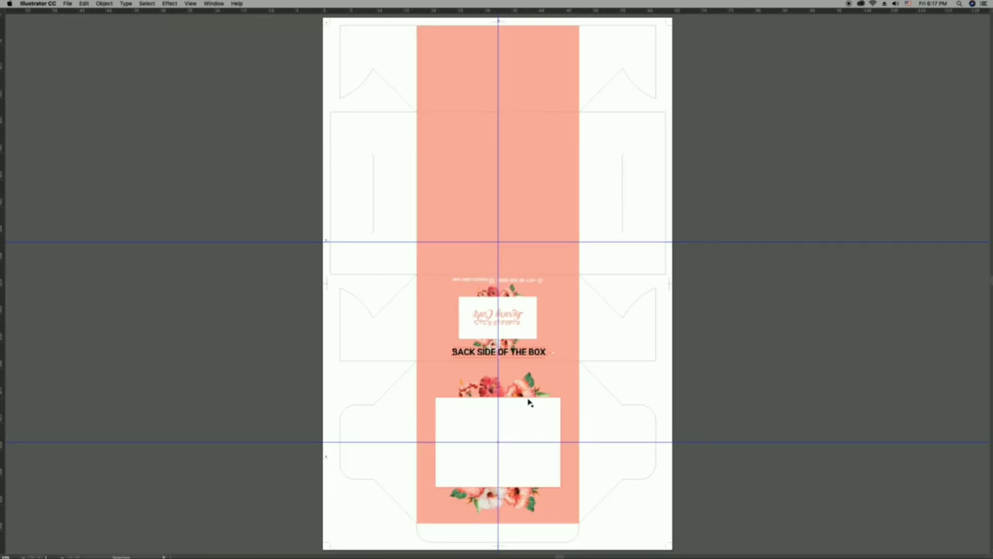
# Hide the guides, move the contact details slightly closer to the flowers and cut the BACK SIDE OF THE BOX label.
pyautogui.press('super+semicolon')
pyautogui.press('z')
pyautogui.moveTo(400, 332); pyautogui.dragTo(597, 377)
pyautogui.scroll(5, 496, 362)
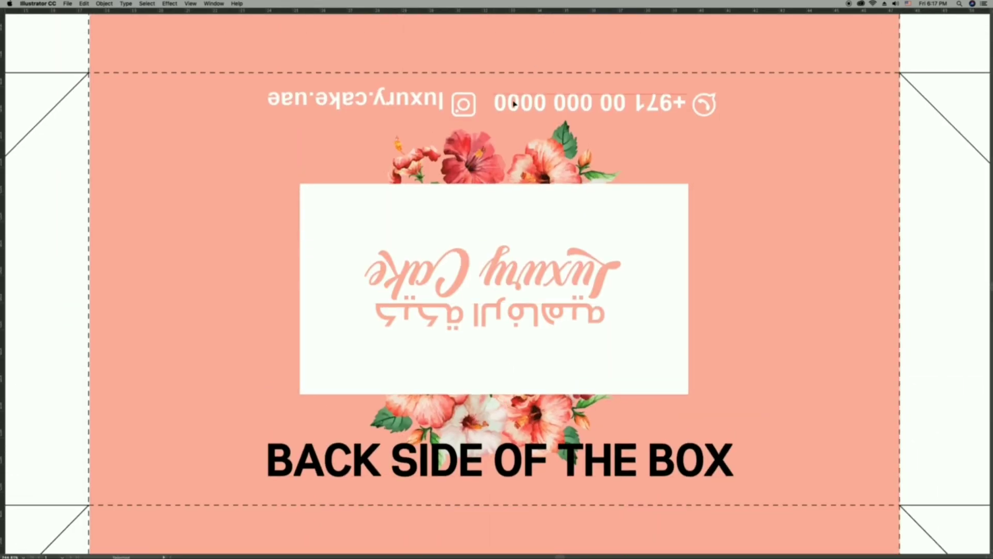
pyautogui.moveTo(514, 104); pyautogui.dragTo(507, 121)
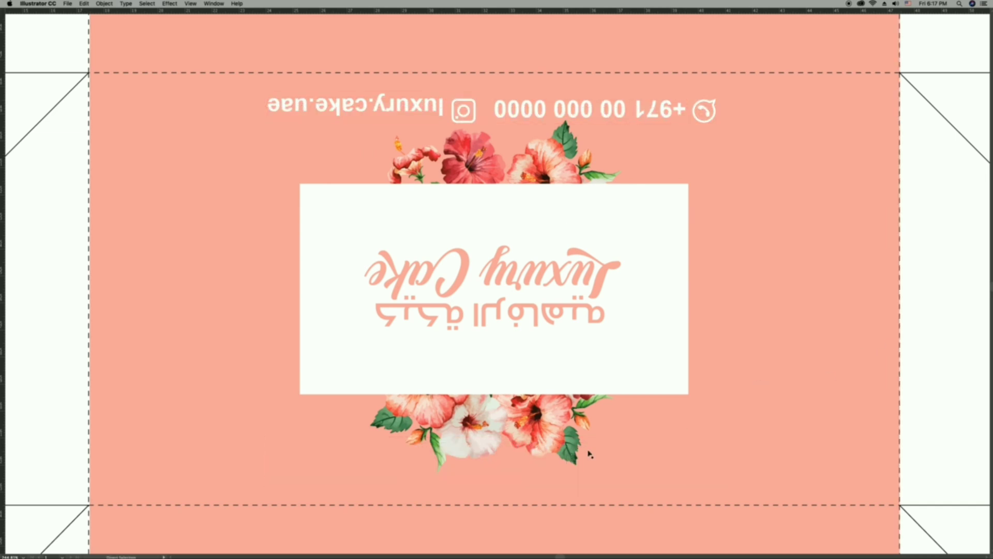
# Paste the BACK SIDE OF THE BOX label into the large white rectangle on the lower panel.
pyautogui.scroll(-10, 590, 454)
pyautogui.press('super+0')
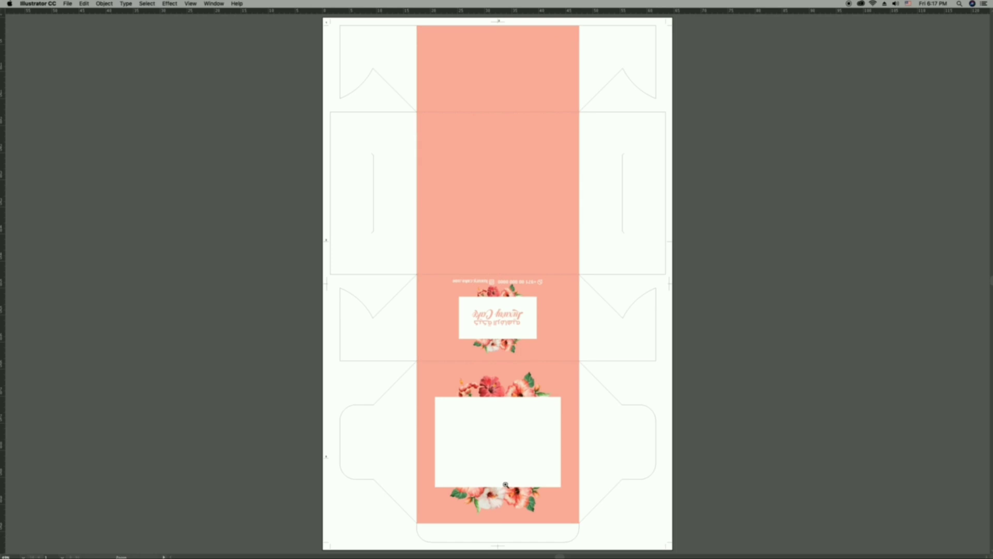
pyautogui.click(506, 485)
pyautogui.click(458, 193)
pyautogui.click(510, 246)
pyautogui.moveTo(614, 354); pyautogui.dragTo(567, 292)
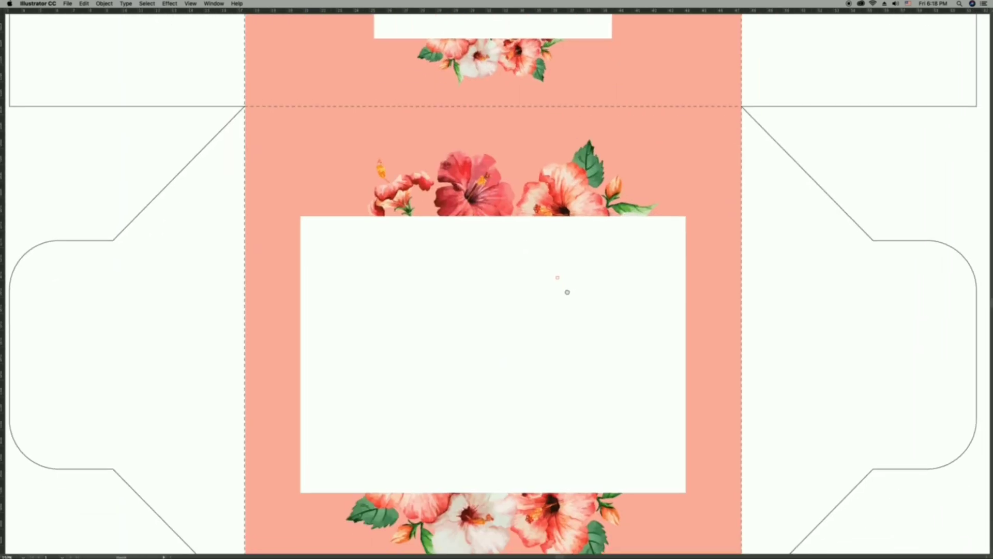
pyautogui.scroll(-2, 568, 292)
pyautogui.press('super+v')
# Change the label in the large white rectangle to the two lines TOP SIDE OF THE BOX and WITH WINDOW.
pyautogui.tripleClick(538, 270)
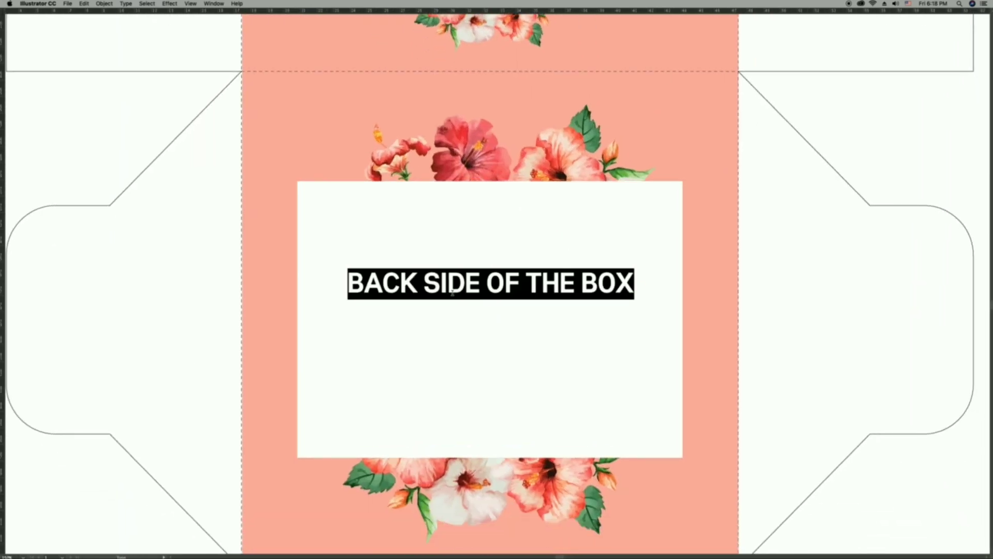
pyautogui.write('TOp')
pyautogui.press('BackSpace')
pyautogui.write('P')
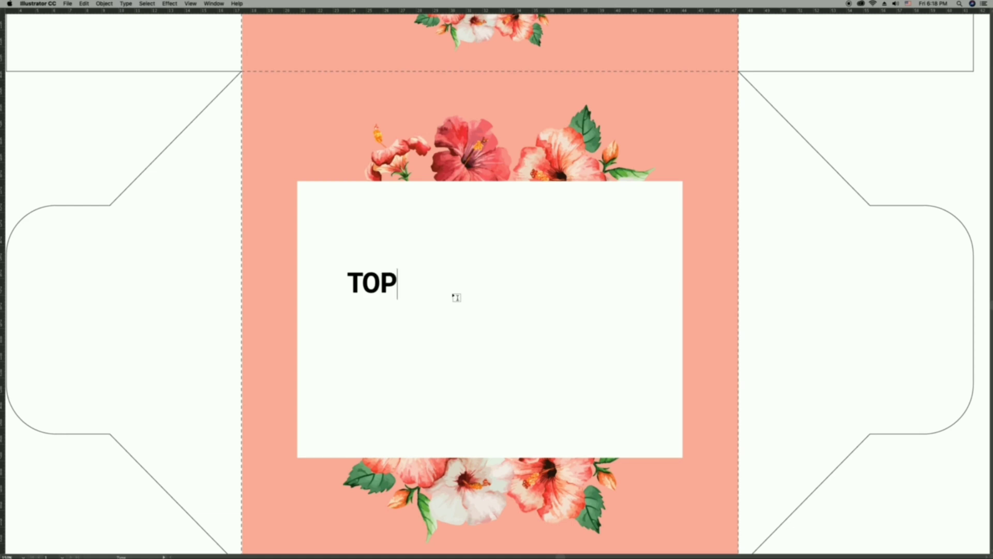
pyautogui.write(' SIDE OF THE BOX')
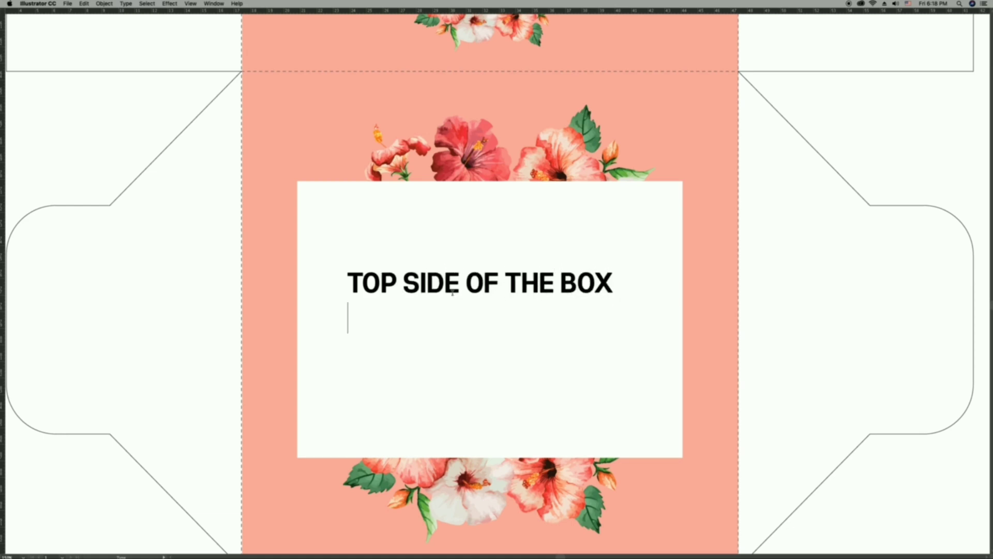
pyautogui.write('W')
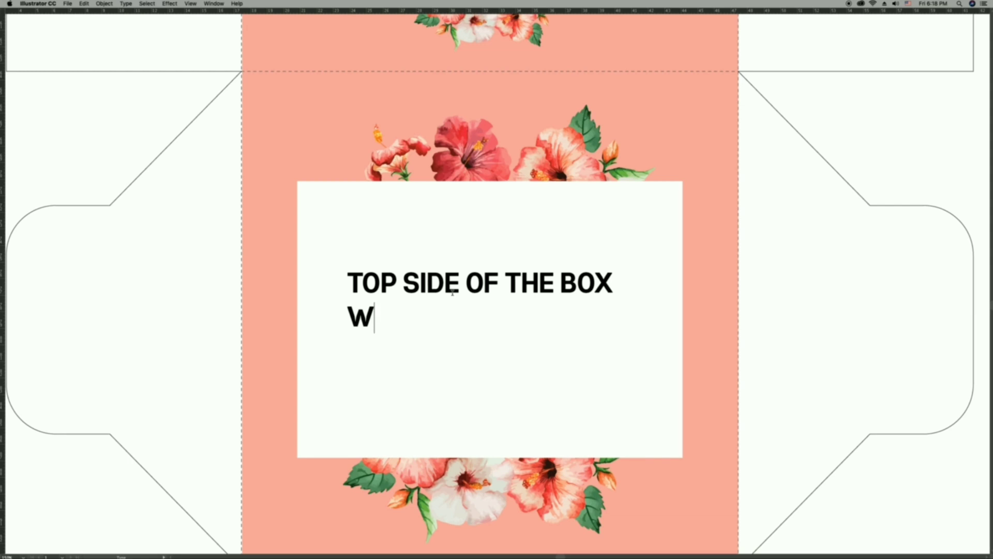
pyautogui.write('iITH WINDOW')
# Centre-align the two-line label and position it in the middle of the large white rectangle.
pyautogui.hotkey('ctrl', 'a')
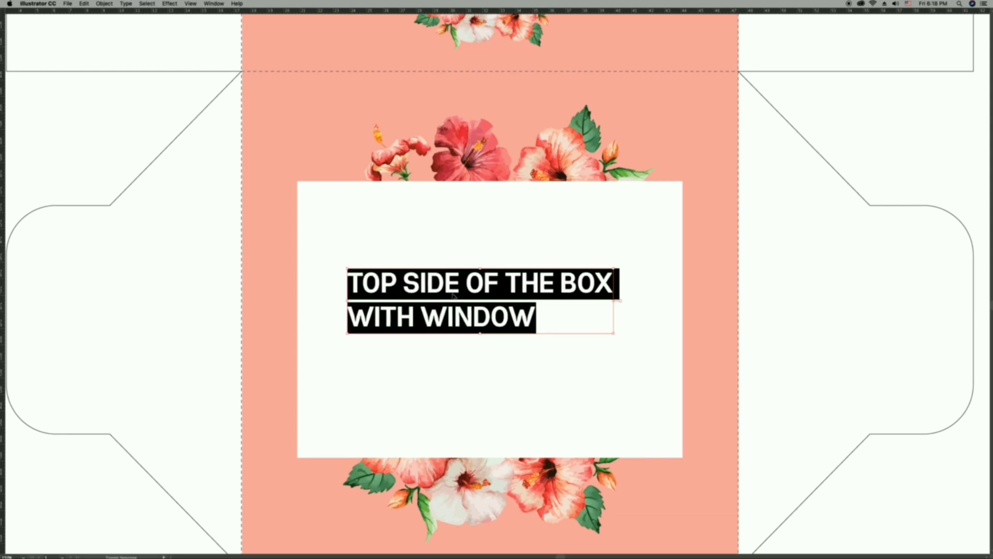
pyautogui.press('super+shift+c')
pyautogui.keyDown('super'); pyautogui.click(453, 297); pyautogui.keyUp('super')
pyautogui.moveTo(441, 292); pyautogui.dragTo(584, 311)
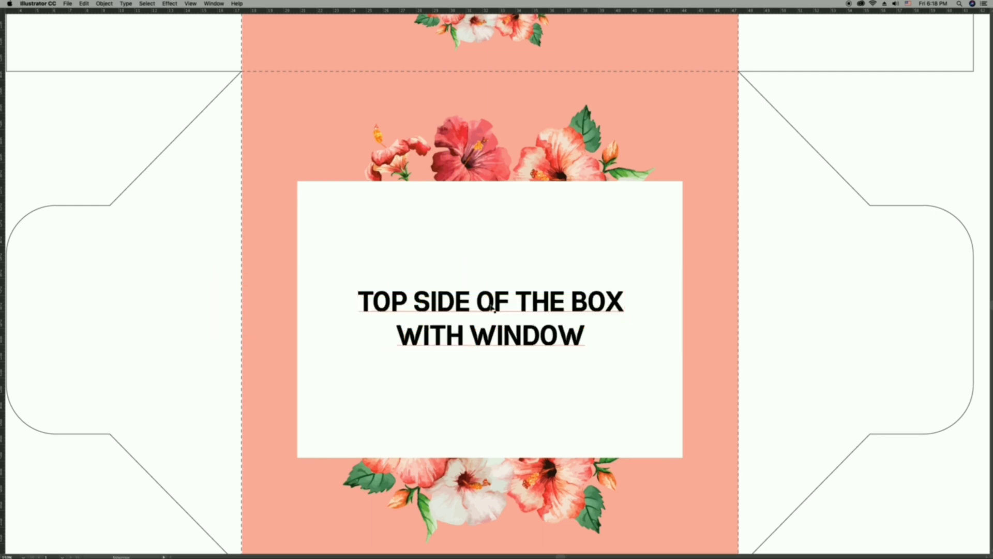
pyautogui.keyDown('super'); pyautogui.click(515, 405); pyautogui.keyUp('super')
pyautogui.moveTo(516, 286); pyautogui.dragTo(518, 255)
pyautogui.moveTo(504, 85); pyautogui.dragTo(507, 277)
pyautogui.press('super+0')
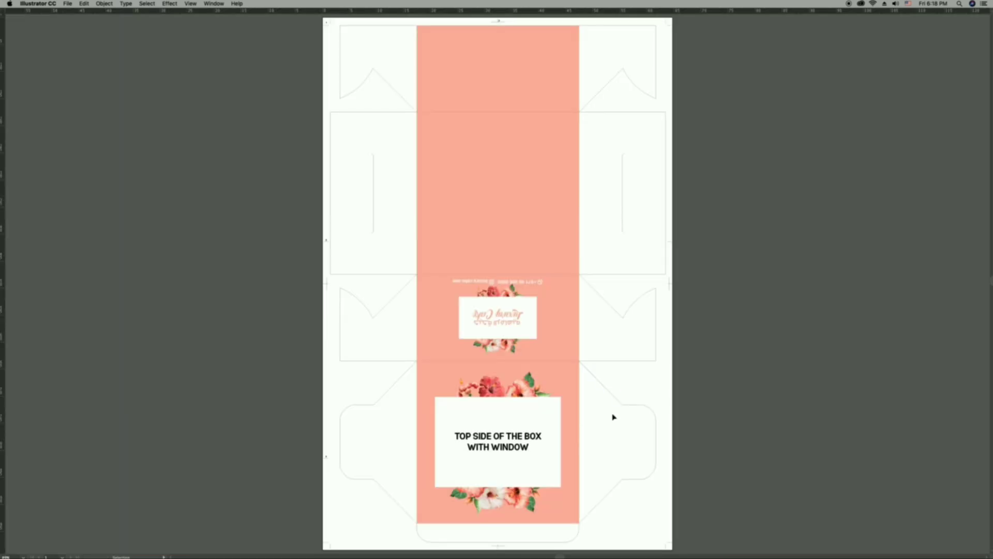
# Move the two-line label from the large white rectangle to the empty pink panel above the back side.
pyautogui.click(483, 446)
pyautogui.press('Delete')
pyautogui.moveTo(499, 250); pyautogui.dragTo(452, 250)
pyautogui.press('a')
pyautogui.press('super+z')
# Change the label to the single line DOWN SIDE OF THE BOX, removing the WITH WINDOW line.
pyautogui.write('Down')
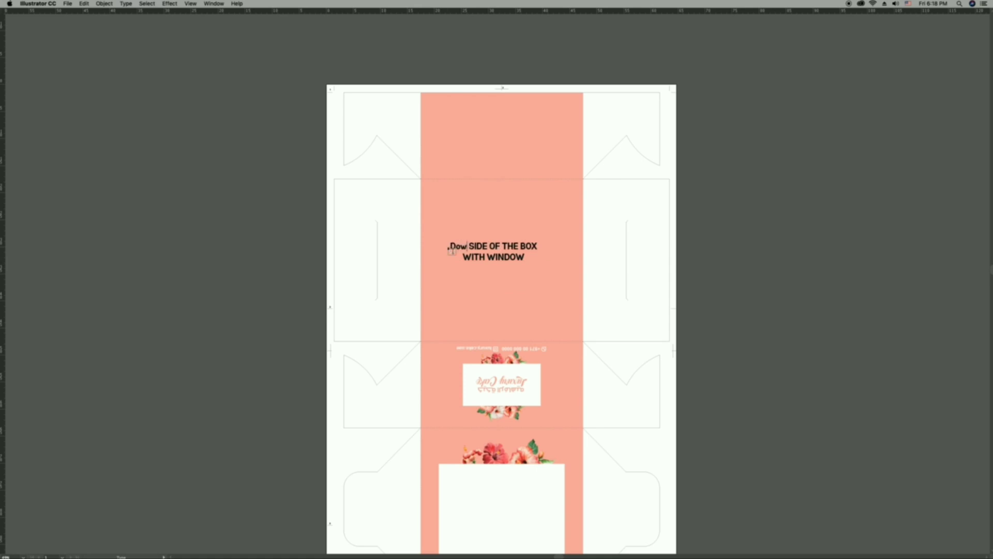
pyautogui.press('BackSpace')
pyautogui.press('BackSpace')
pyautogui.press('BackSpace')
pyautogui.write('OWN')
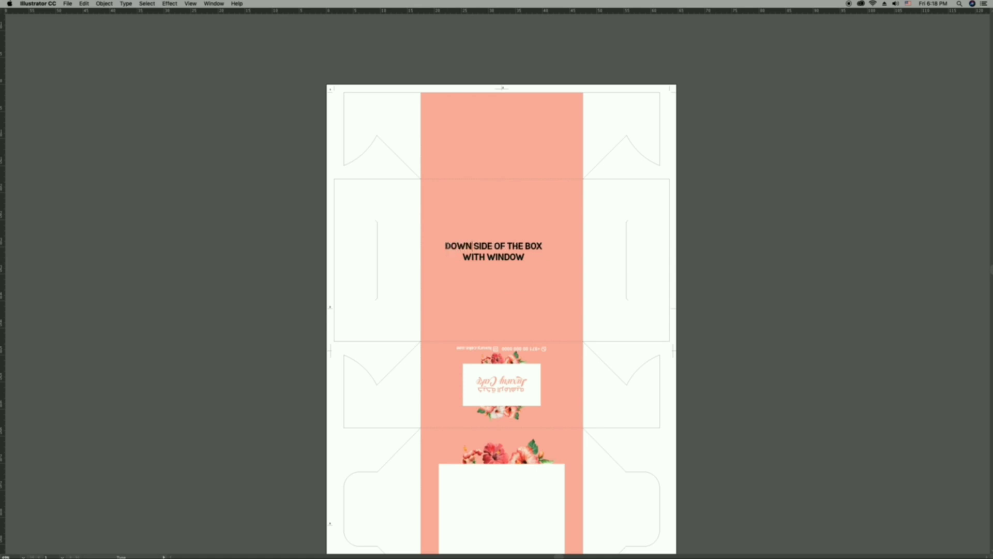
pyautogui.moveTo(462, 257); pyautogui.dragTo(518, 252)
pyautogui.press('BackSpace')
pyautogui.press('Escape')
# Move the DOWN SIDE OF THE BOX label up to the uppermost pink panel and delete it.
pyautogui.press('z')
pyautogui.click(522, 241)
pyautogui.click(531, 289)
pyautogui.press('v')
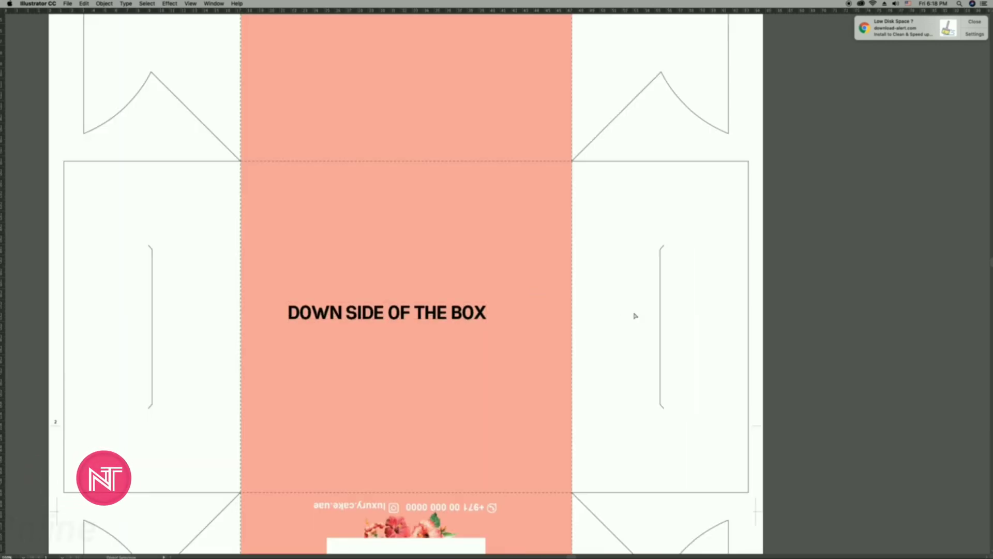
pyautogui.press('super+minus')
pyautogui.press('super+0')
pyautogui.scroll(3, 636, 315)
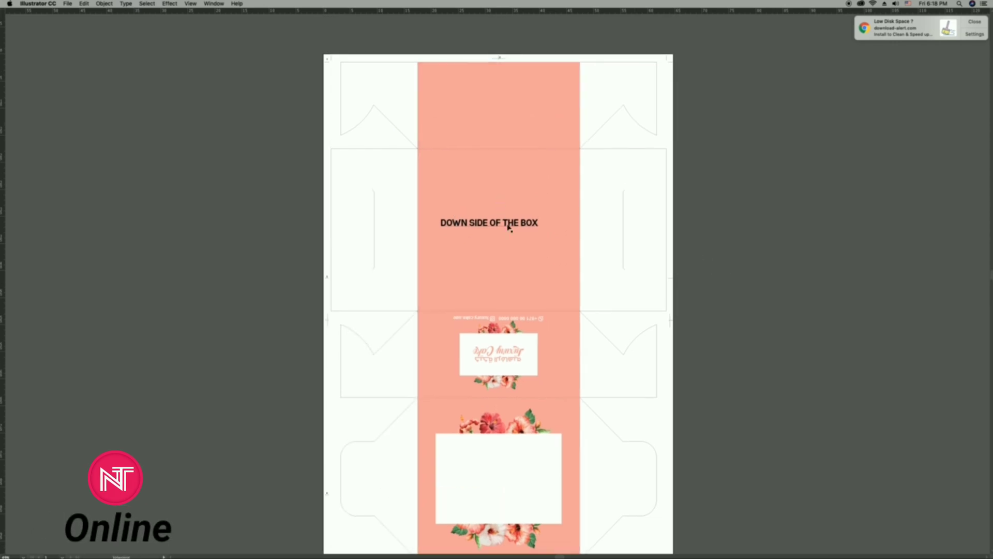
pyautogui.moveTo(509, 227); pyautogui.dragTo(538, 121)
pyautogui.press('Delete')
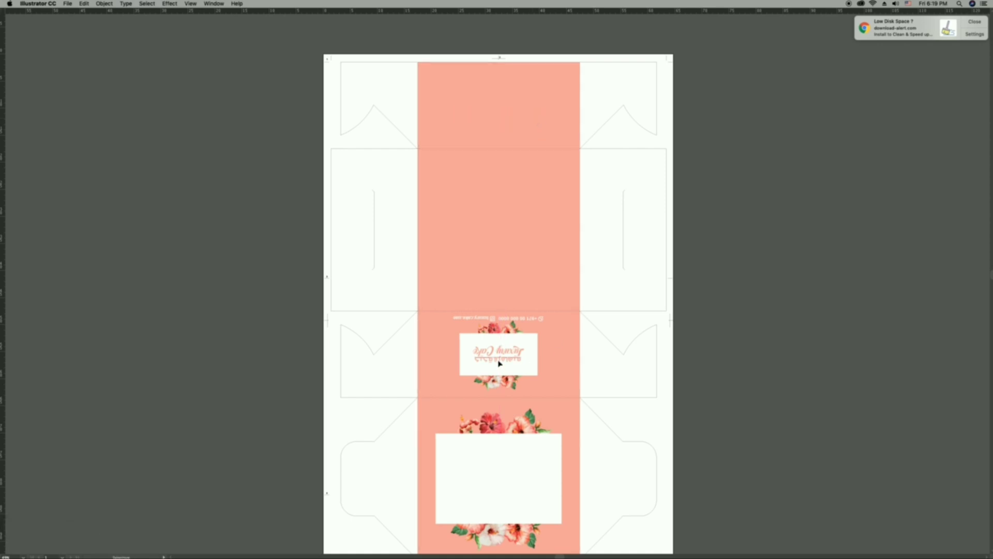
# Copy the Luxury Cake artwork with contact details to the uppermost pink panel, centred on the guide, and rotate the copy 180 degrees.
pyautogui.click(514, 381)
pyautogui.keyDown('shift'); pyautogui.click(537, 321); pyautogui.keyUp('shift')
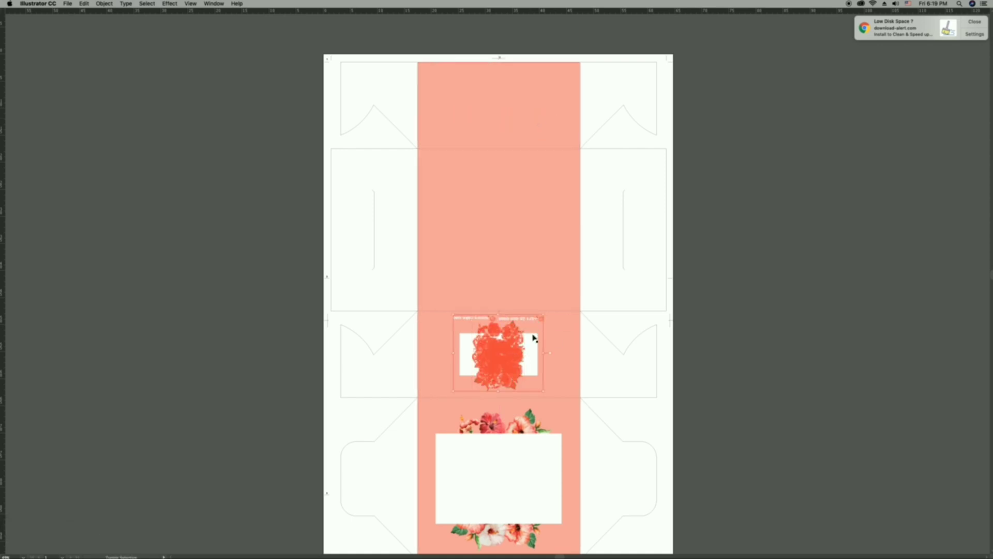
pyautogui.press('super+semicolon')
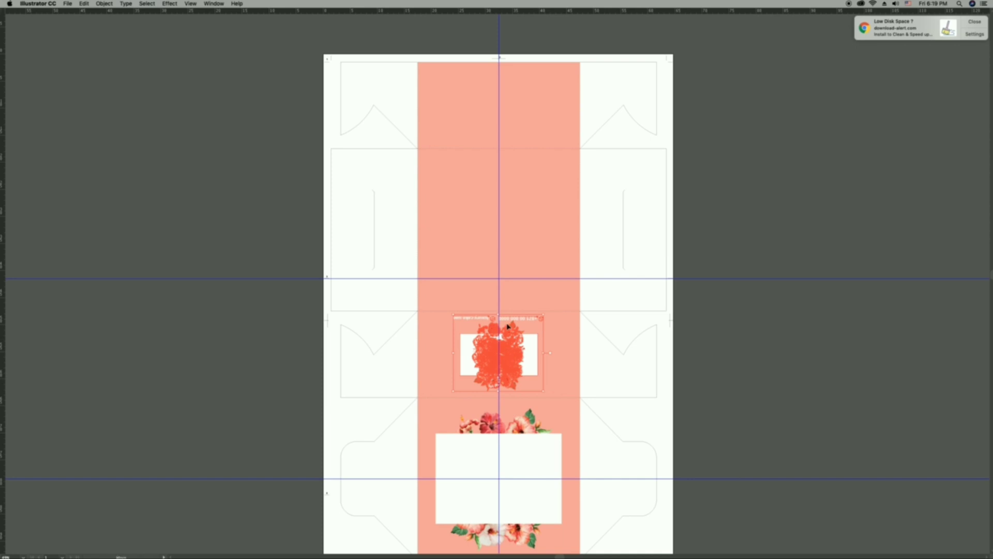
pyautogui.moveTo(508, 326); pyautogui.dragTo(507, 105)
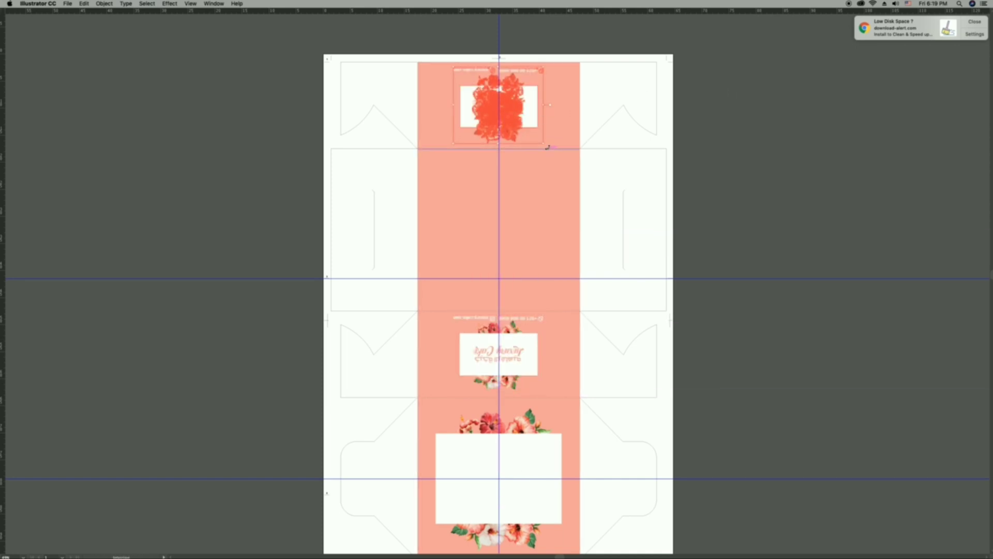
pyautogui.moveTo(547, 147); pyautogui.dragTo(440, 83)
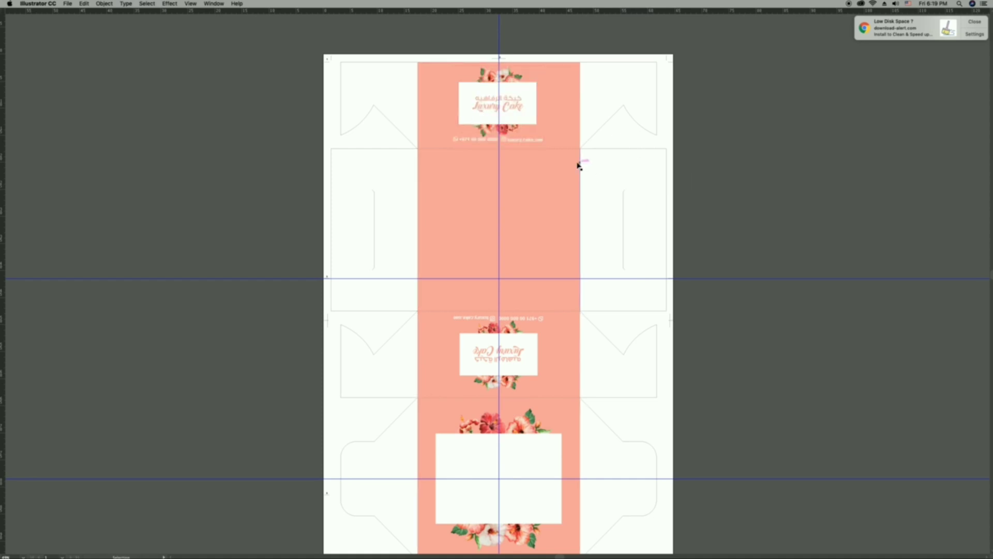
pyautogui.press('super+semicolon')
# Change the label's wording to FRONT SIDE OF THE BOX and place it over the flowers above the white rectangle on the uppermost panel.
pyautogui.scroll(5, 508, 123)
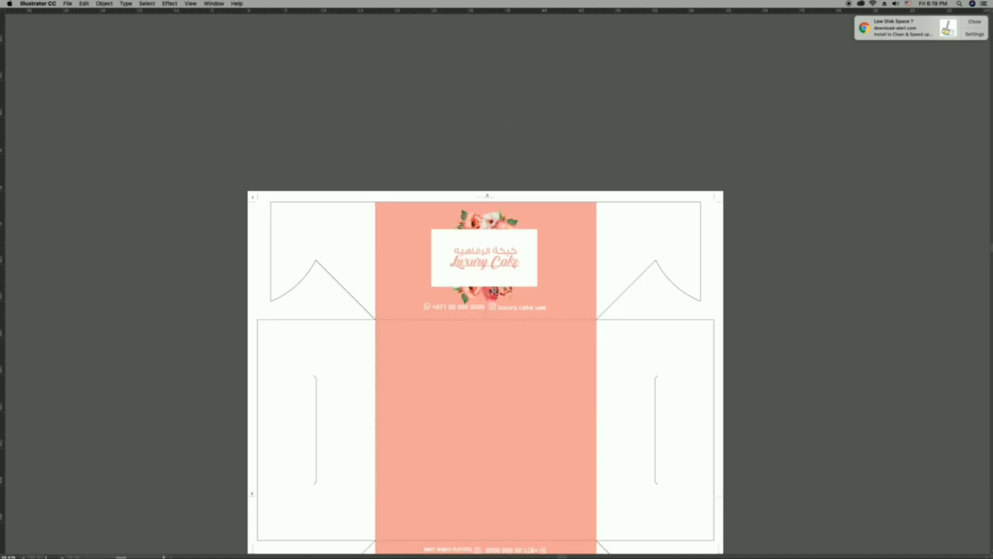
pyautogui.scroll(2, 518, 223)
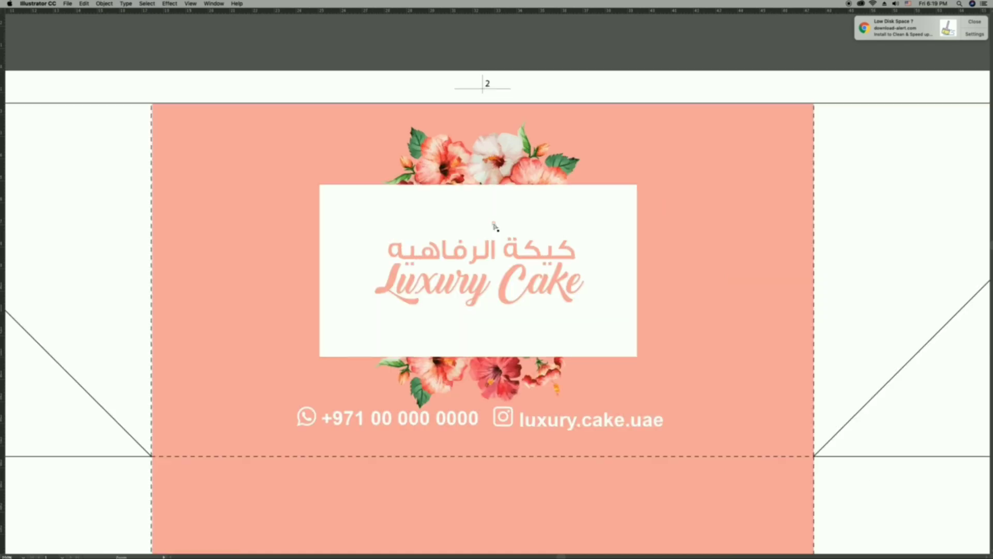
pyautogui.scroll(-2, 569, 252)
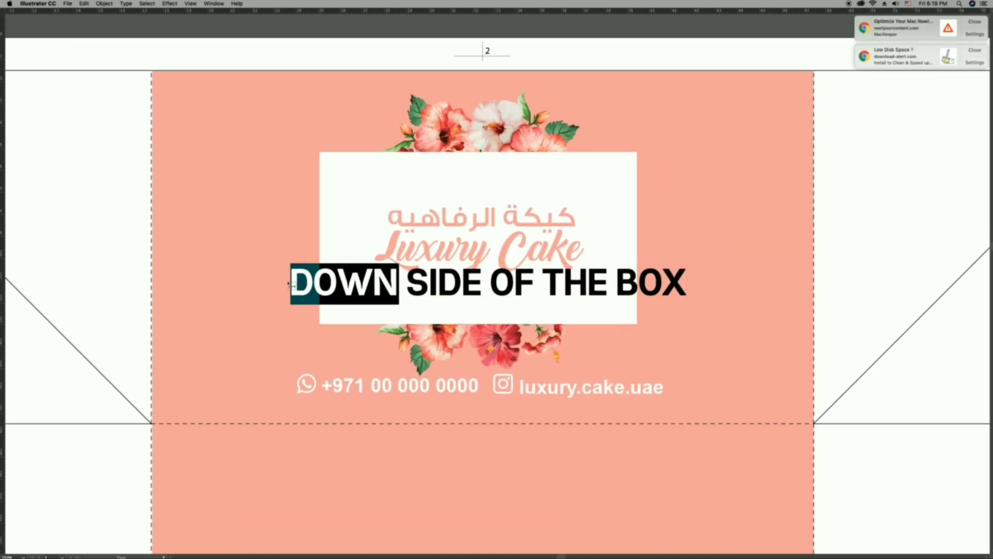
pyautogui.write('FRONT')
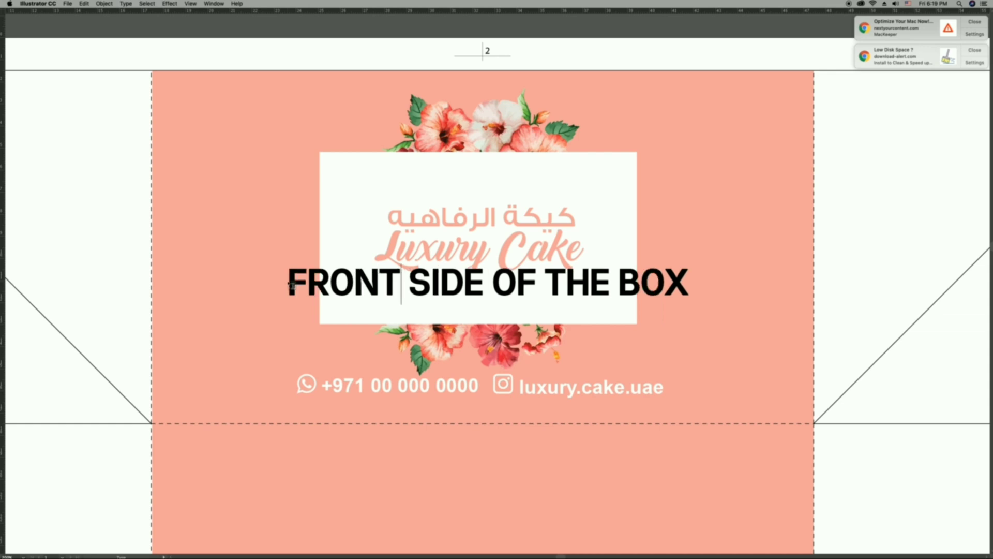
pyautogui.press('Escape')
pyautogui.click(864, 262)
pyautogui.moveTo(576, 290); pyautogui.dragTo(575, 129)
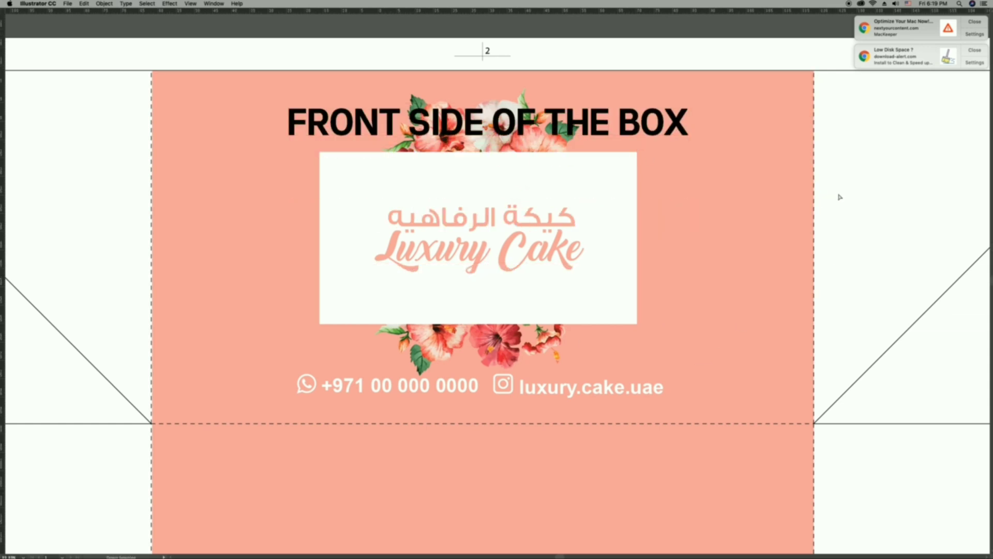
# Remove the FRONT SIDE OF THE BOX label from the uppermost pink panel.
pyautogui.press('super+0')
pyautogui.click(516, 158)
pyautogui.click(516, 177)
pyautogui.click(493, 275)
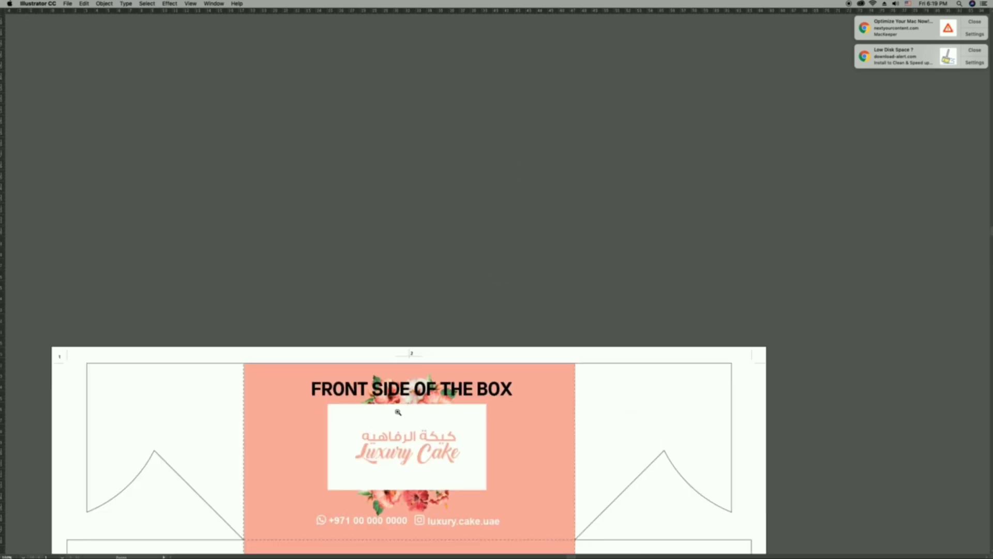
pyautogui.click(397, 411)
pyautogui.click(604, 253)
pyautogui.press('super+x')
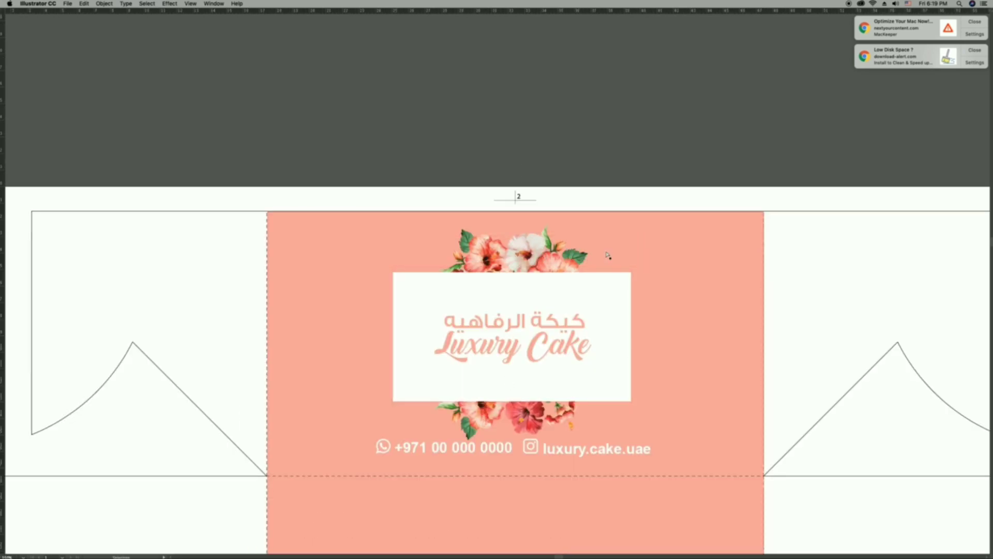
# Examine the box layout panel by panel, from the upper front side down to the large white rectangle.
pyautogui.press('super+0')
pyautogui.press('z')
pyautogui.press('super+minus')
pyautogui.moveTo(640, 251); pyautogui.dragTo(640, 251)
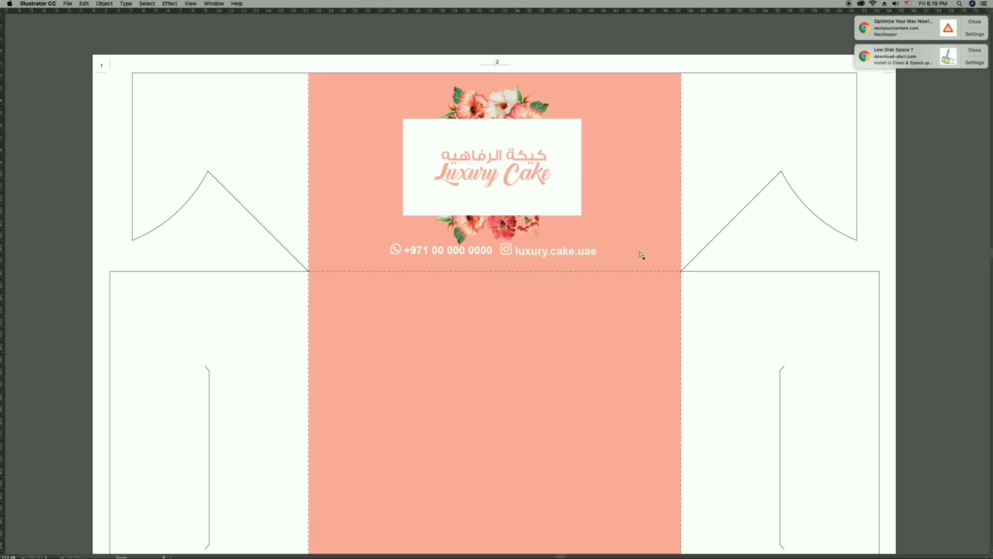
pyautogui.press('v')
pyautogui.press('Tab')
pyautogui.press('Tab')
pyautogui.press('Tab')
pyautogui.press('Tab')
pyautogui.moveTo(513, 425); pyautogui.dragTo(511, 352)
pyautogui.scroll(-15, 510, 352)
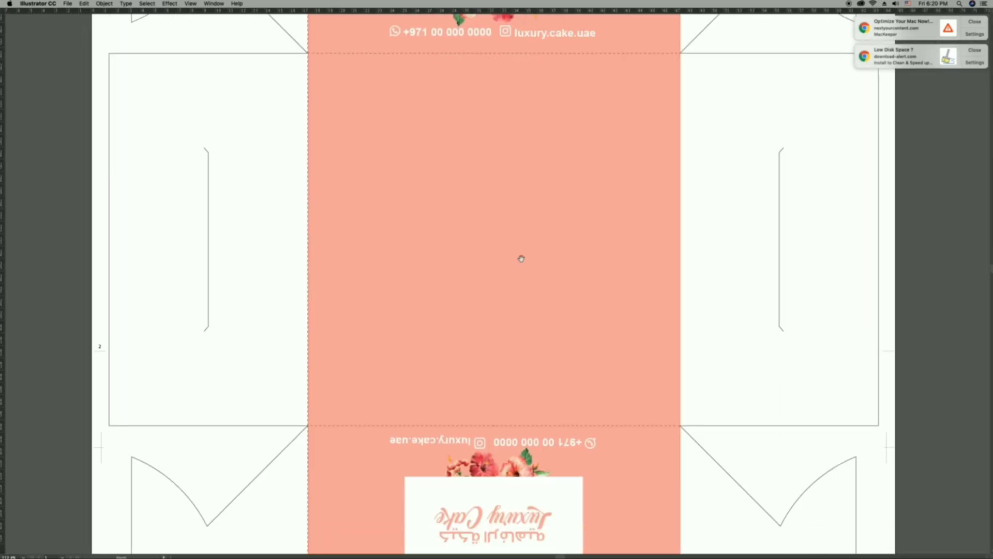
pyautogui.scroll(-9, 543, 342)
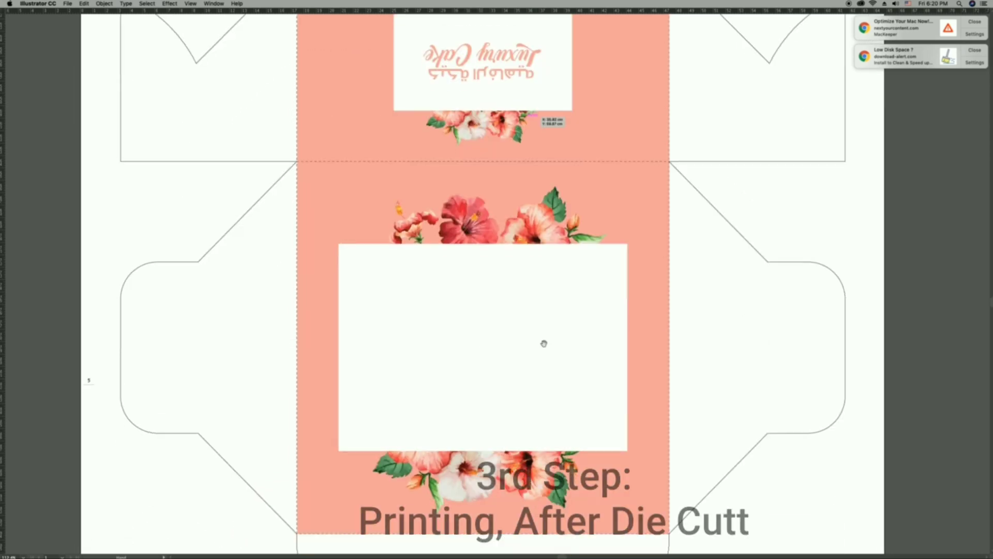
# Dismiss the desktop notifications and check the orientation of the artwork across the complete die-cut layout.
pyautogui.press('super+0')
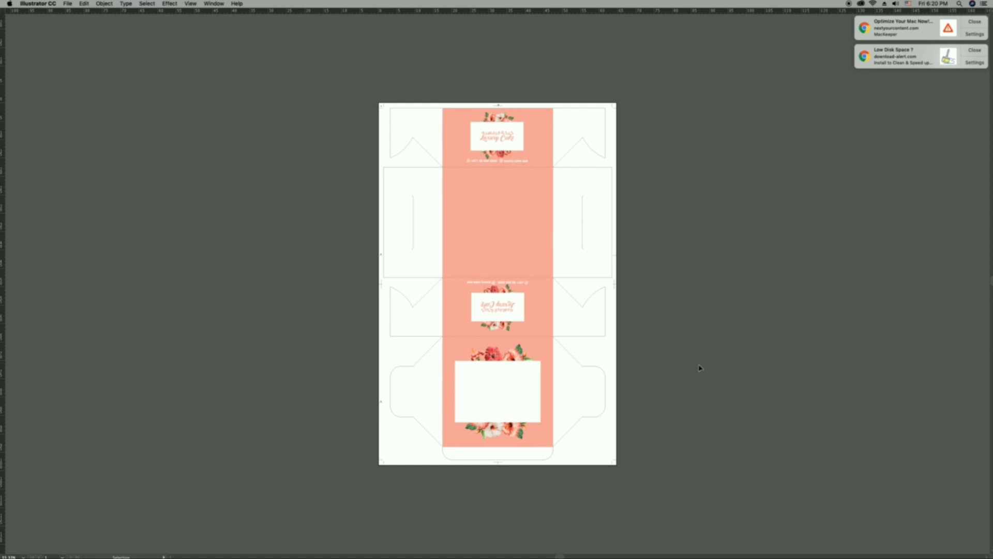
pyautogui.click(976, 22)
pyautogui.click(976, 22)
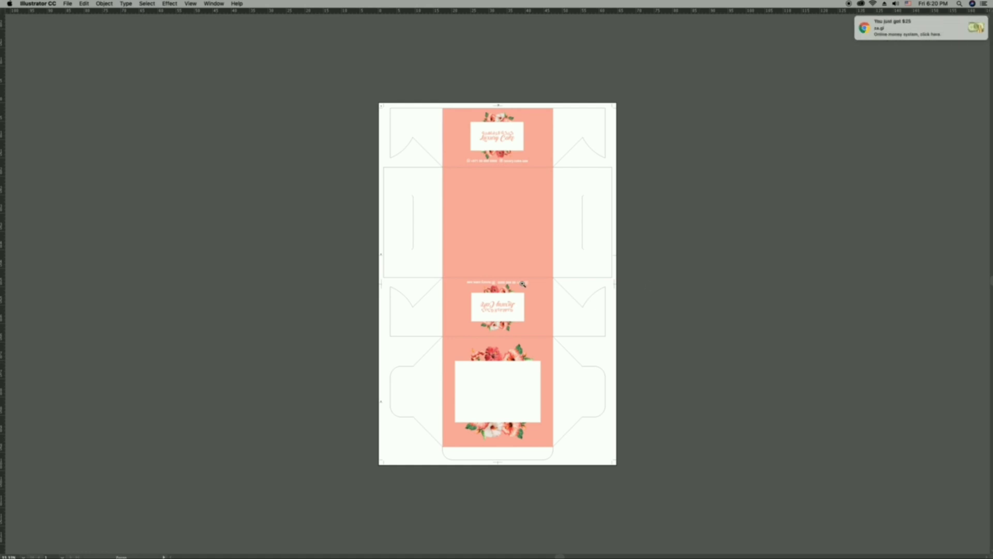
pyautogui.keyDown('super'); pyautogui.click(523, 284); pyautogui.keyUp('super')
pyautogui.moveTo(521, 275); pyautogui.dragTo(519, 253)
pyautogui.moveTo(501, 180); pyautogui.dragTo(506, 240)
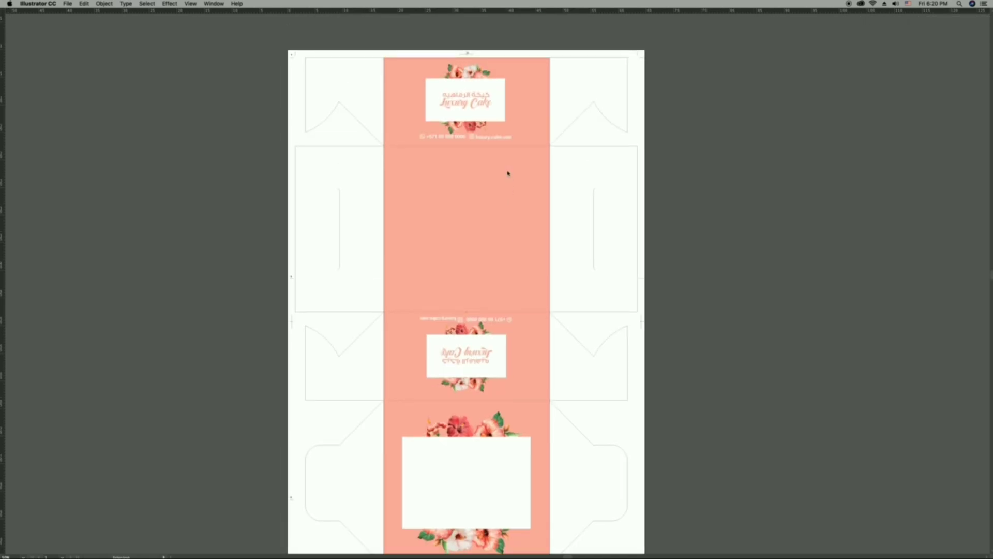
pyautogui.scroll(-2, 597, 379)
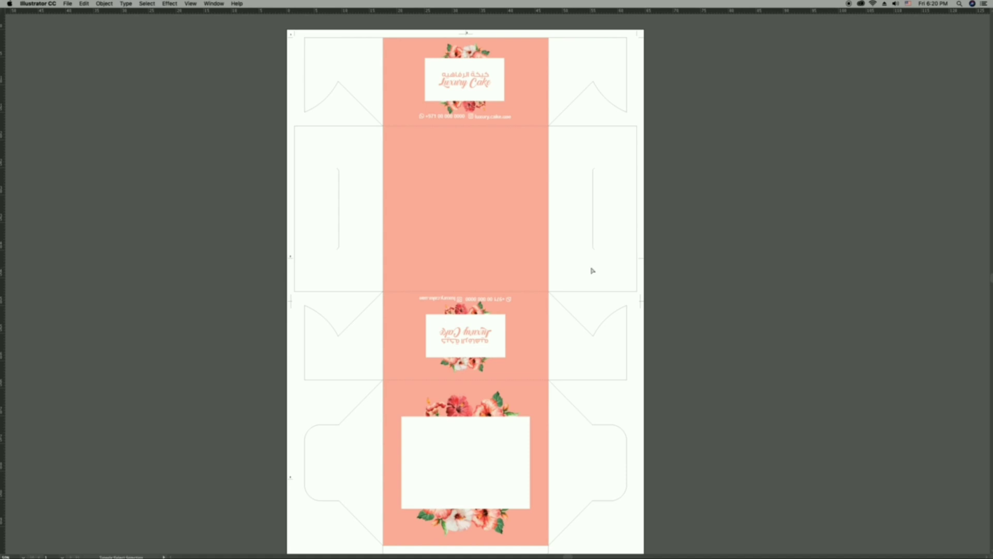
# Leave the full-screen view of the cake box document and minimize its window to reveal the desktop.
pyautogui.press('super+shift+o')
pyautogui.rightClick(591, 268)
pyautogui.click(576, 256)
pyautogui.press('f')
pyautogui.press('f')
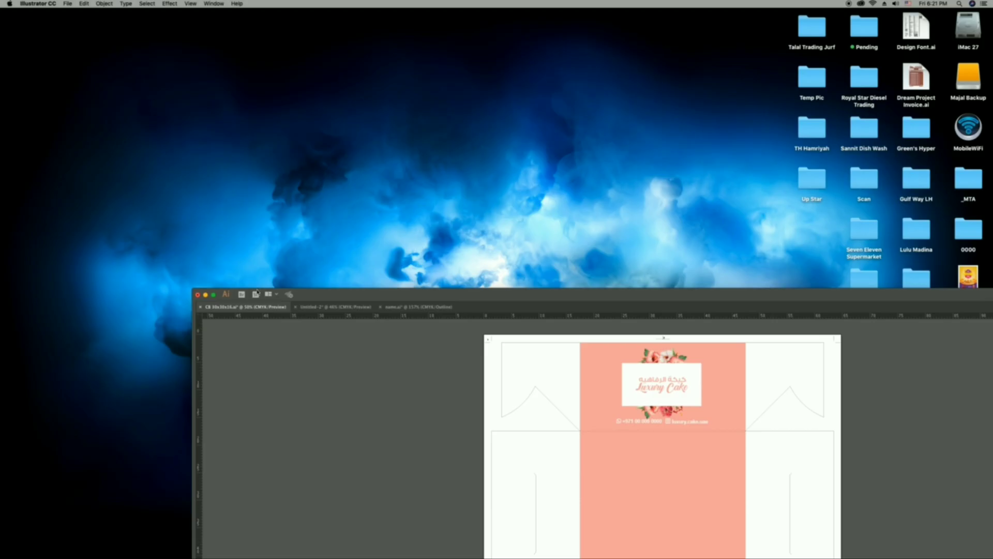
pyautogui.click(205, 294)
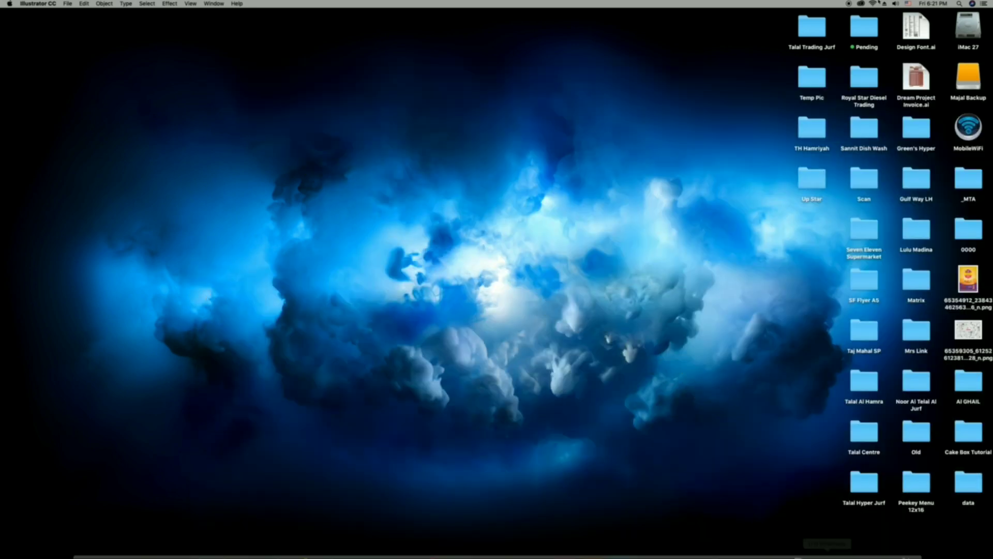